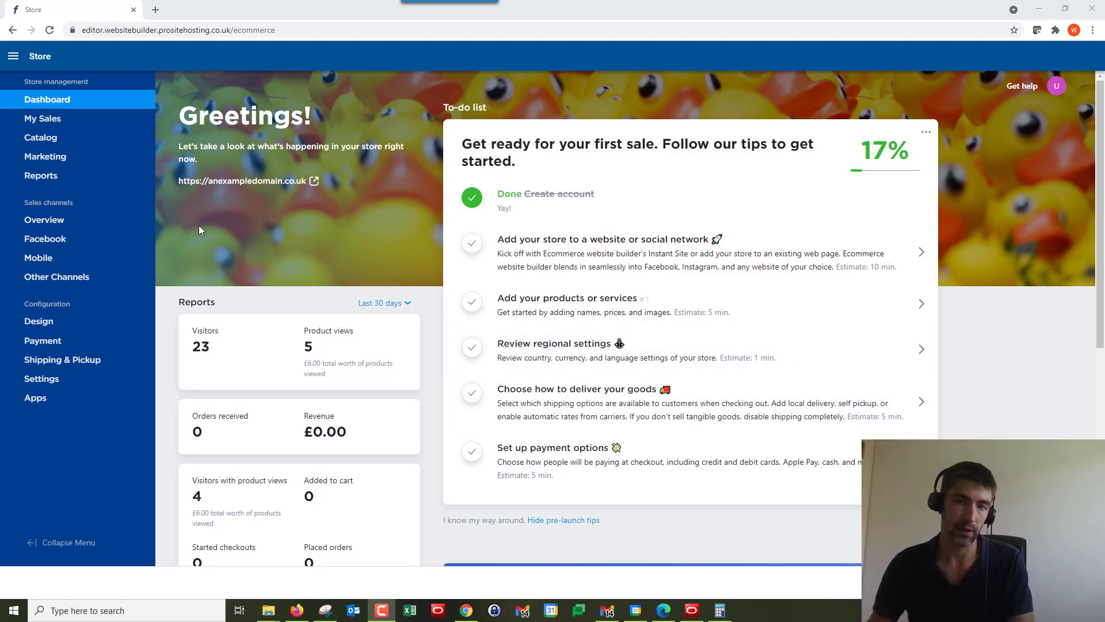
Open the SAMPLE. Black Tank product from the catalog's product list for editing
{"action": "mouse_move", "coordinate": [43, 139]}
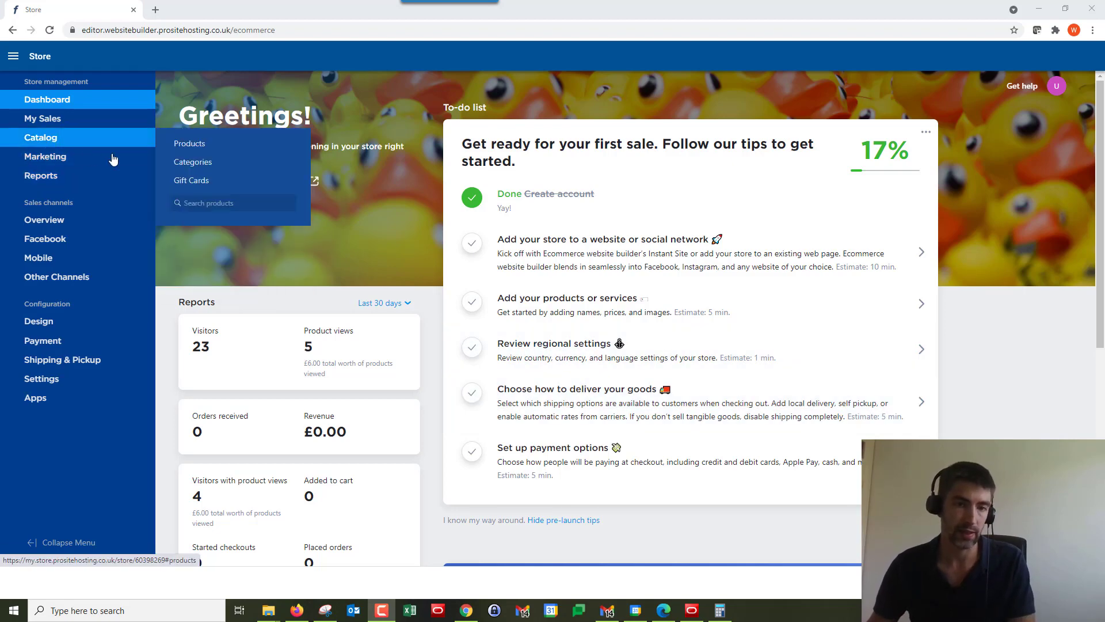
{"action": "left_click", "coordinate": [184, 145]}
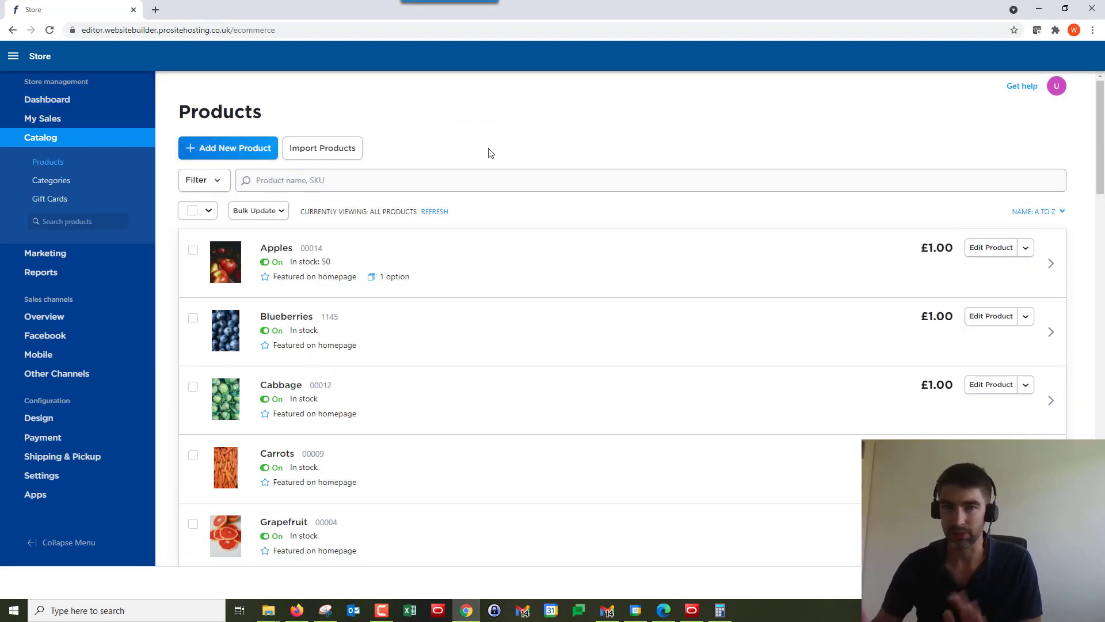
{"action": "scroll", "coordinate": [479, 153], "scroll_direction": "down", "scroll_amount": 14}
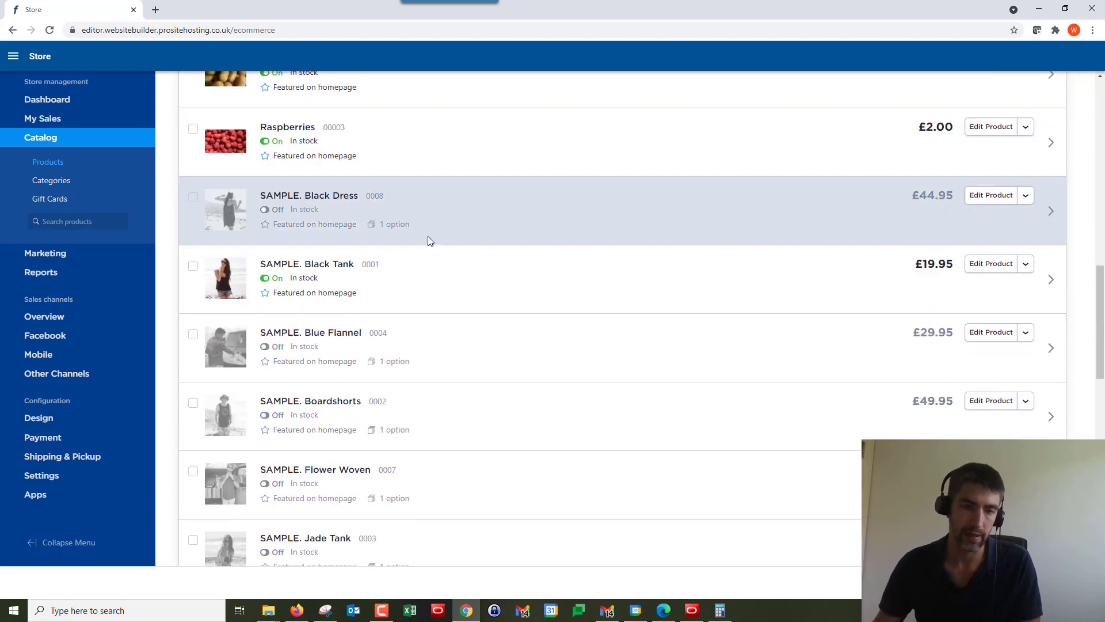
{"action": "scroll", "coordinate": [345, 265], "scroll_direction": "down", "scroll_amount": 1}
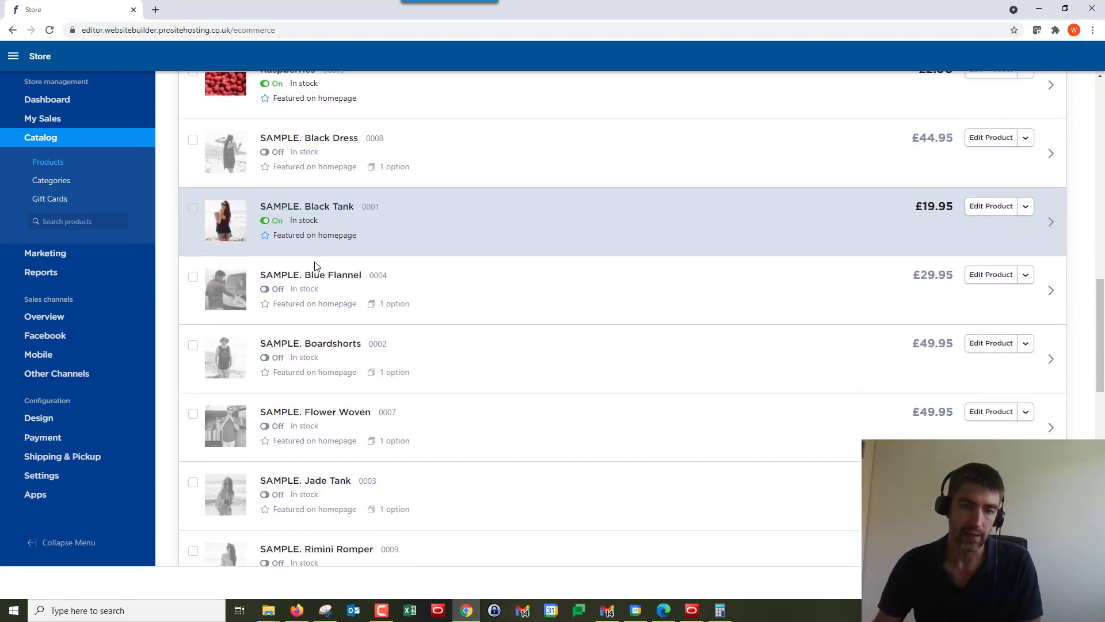
{"action": "left_click", "coordinate": [313, 207]}
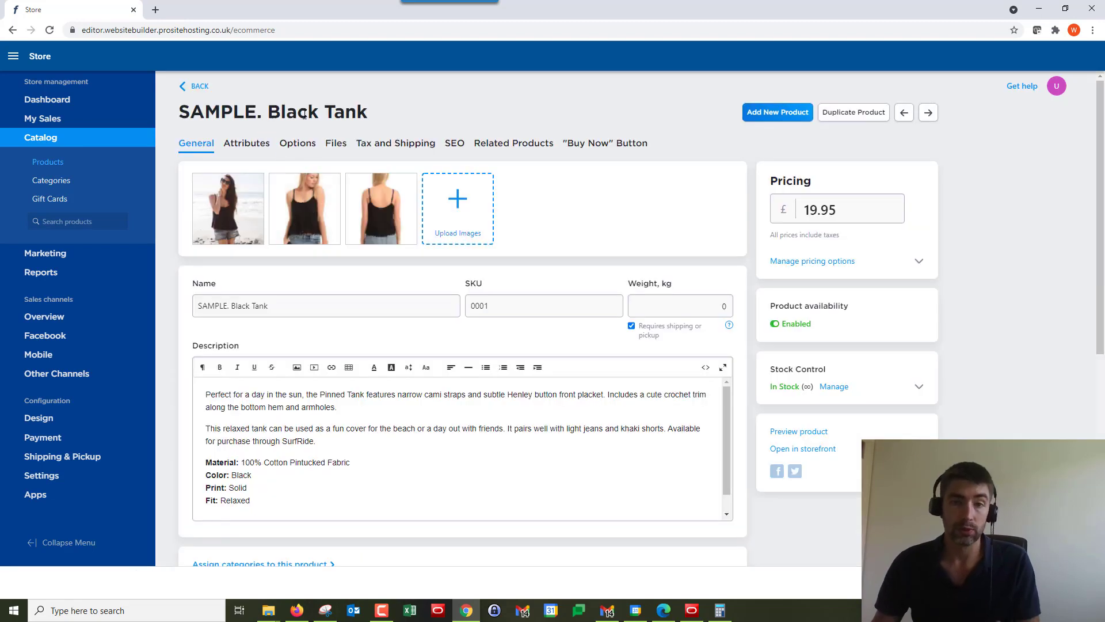
Add a product option named "Personalised?" to the Black Tank, using radio buttons as its input type
{"action": "left_click", "coordinate": [291, 144]}
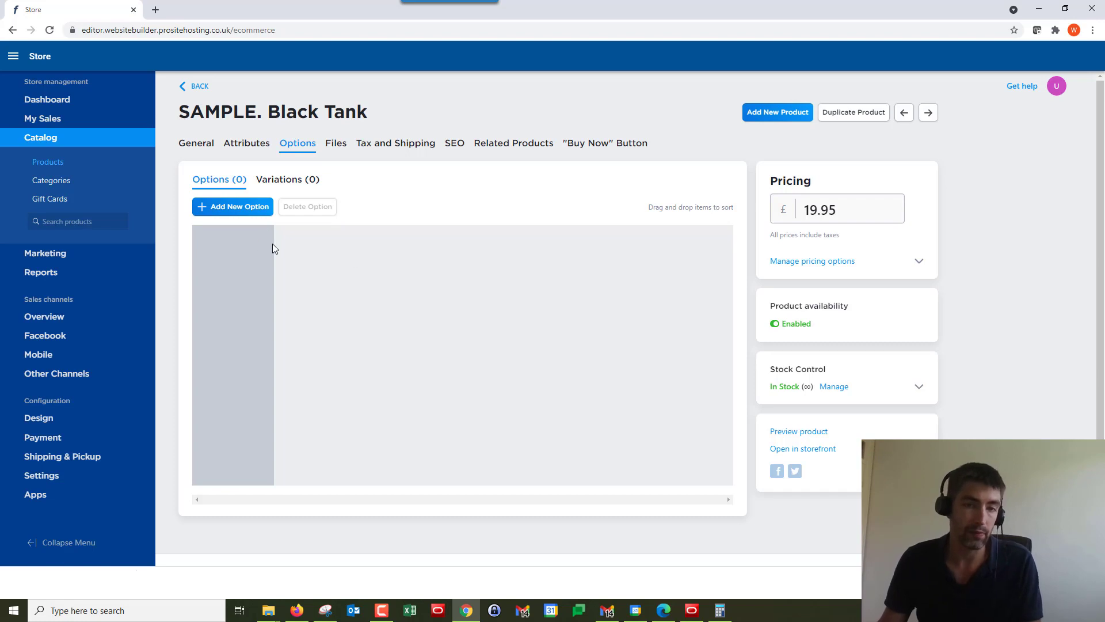
{"action": "left_click", "coordinate": [225, 207]}
{"action": "left_click", "coordinate": [369, 260]}
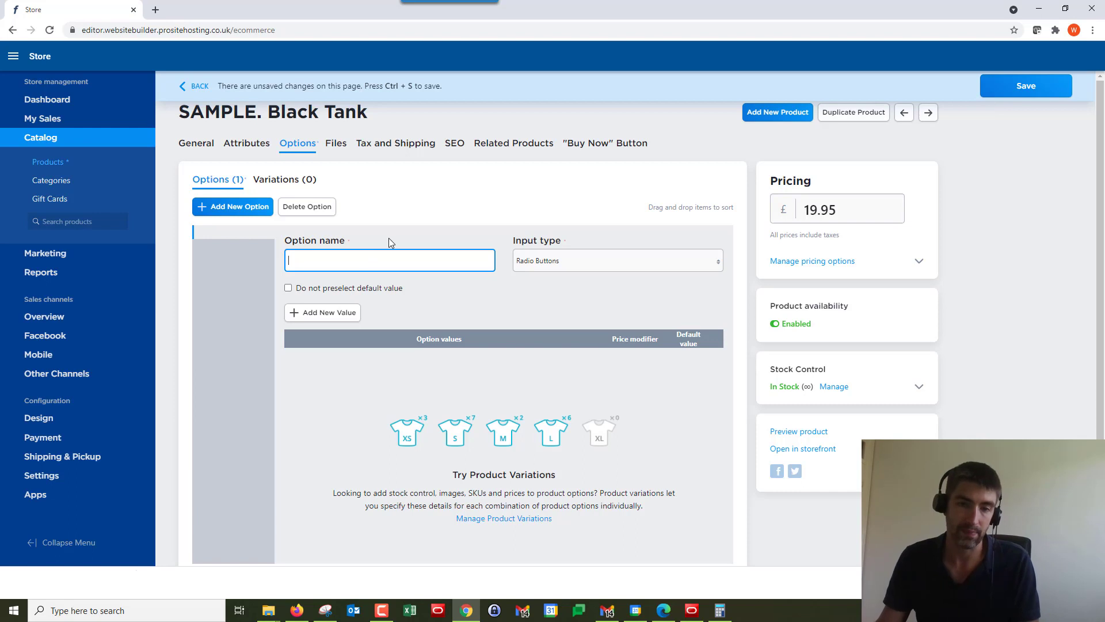
{"action": "left_click", "coordinate": [622, 268]}
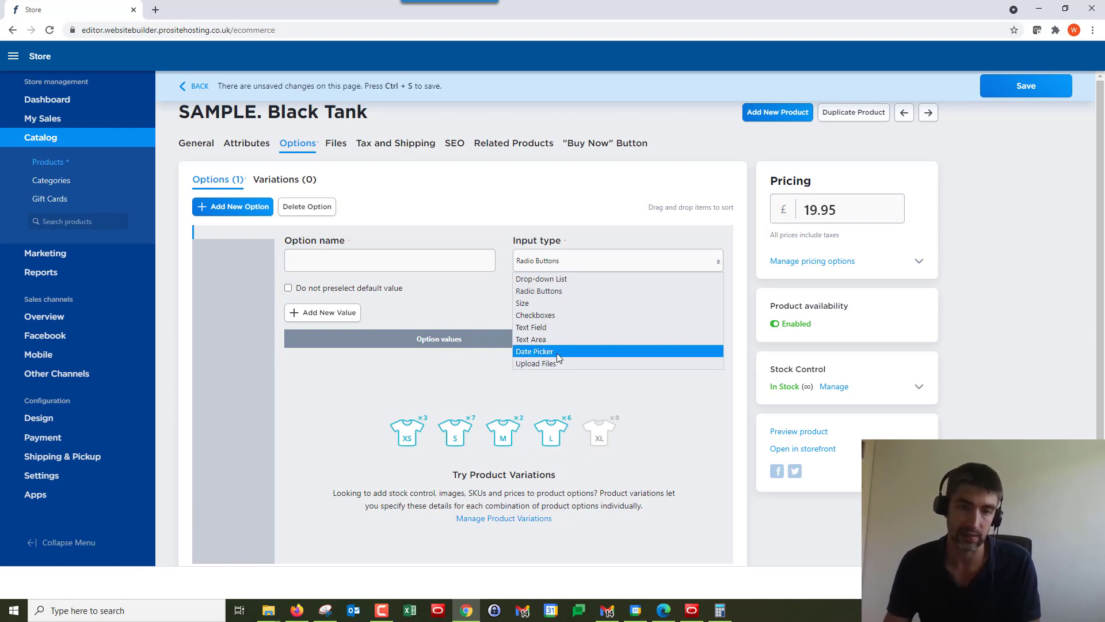
{"action": "left_click", "coordinate": [552, 295]}
{"action": "left_click", "coordinate": [422, 262]}
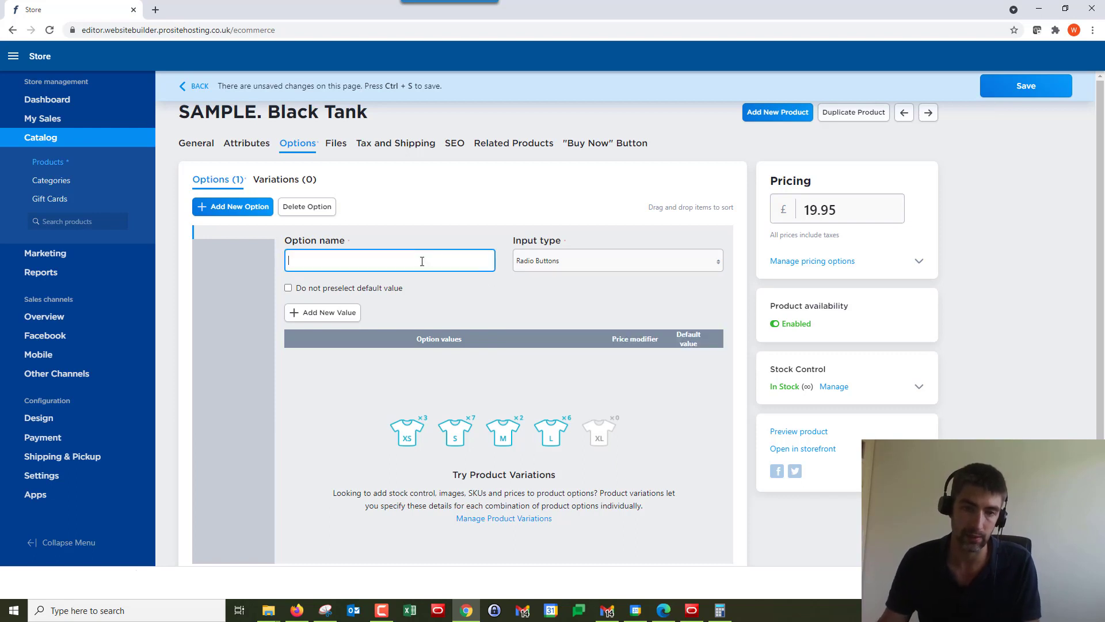
{"action": "type", "text": "Persona"}
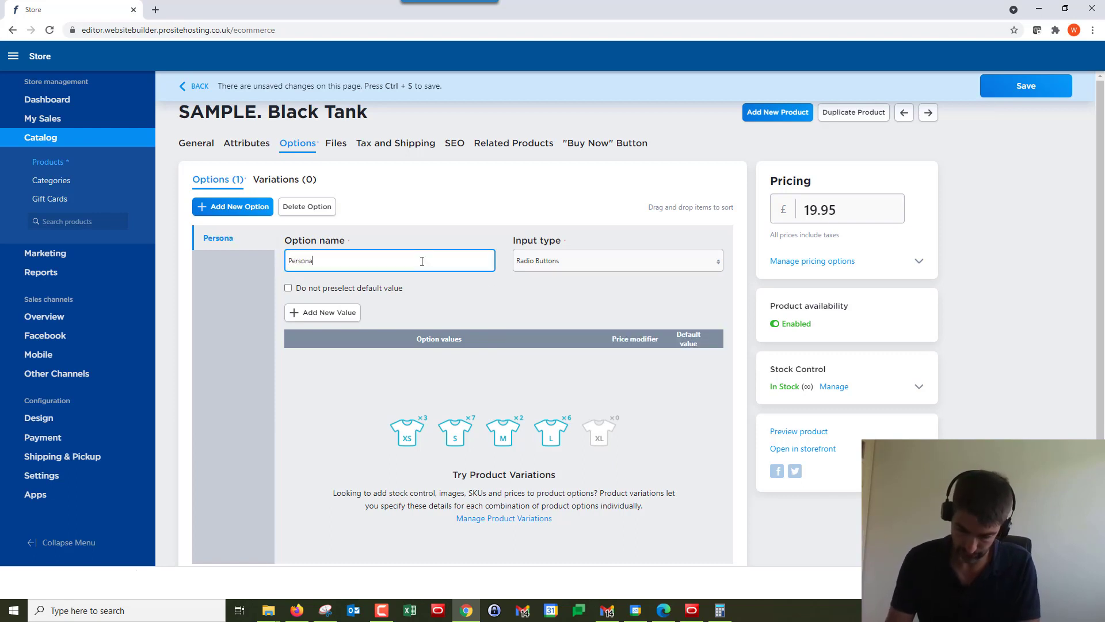
{"action": "type", "text": "lised?"}
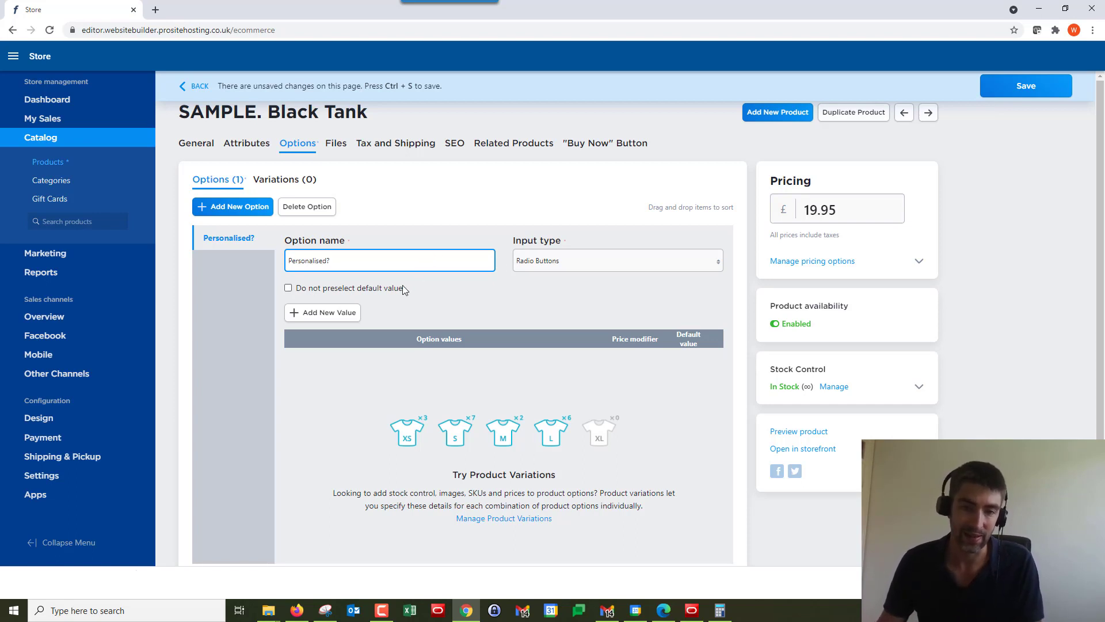
Add the values "Yes" and "No" to the Personalised? option
{"action": "left_click", "coordinate": [335, 321]}
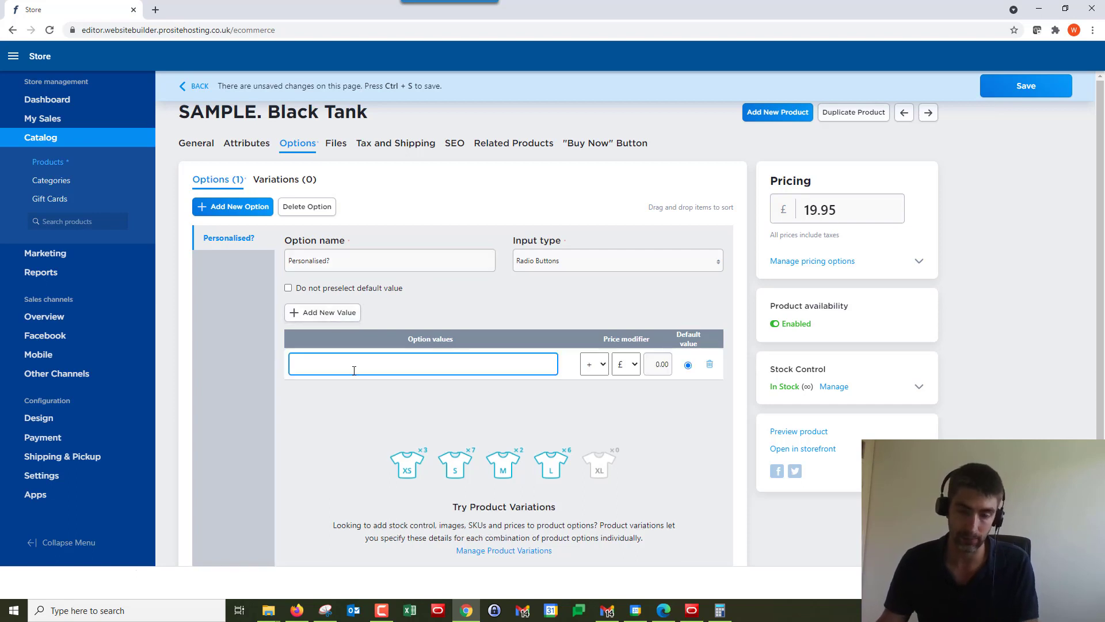
{"action": "type", "text": "Yes"}
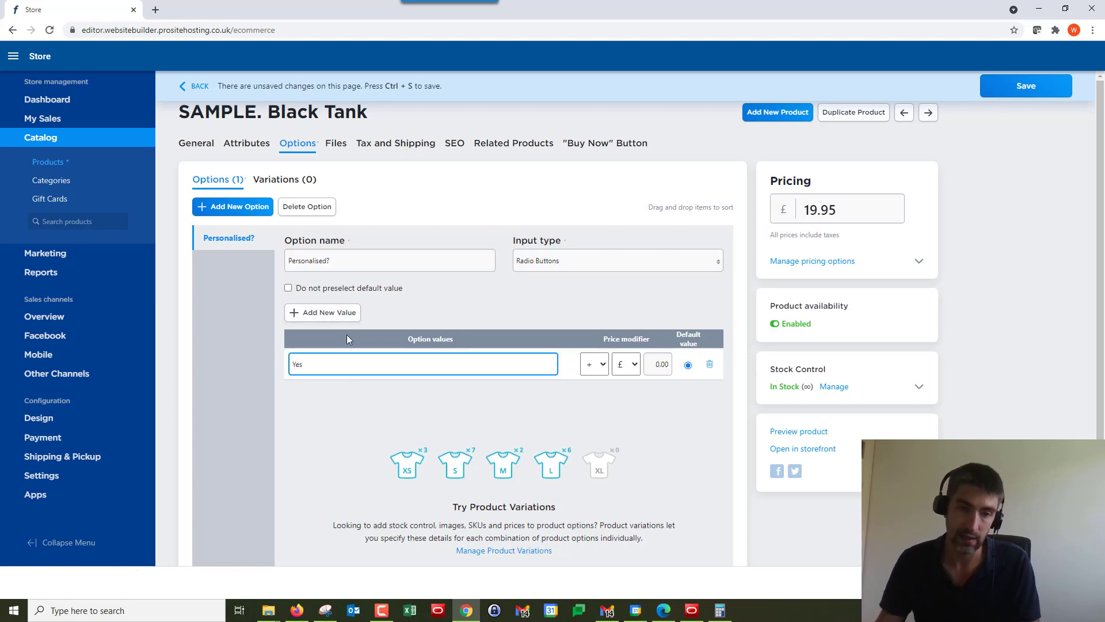
{"action": "left_click", "coordinate": [340, 316]}
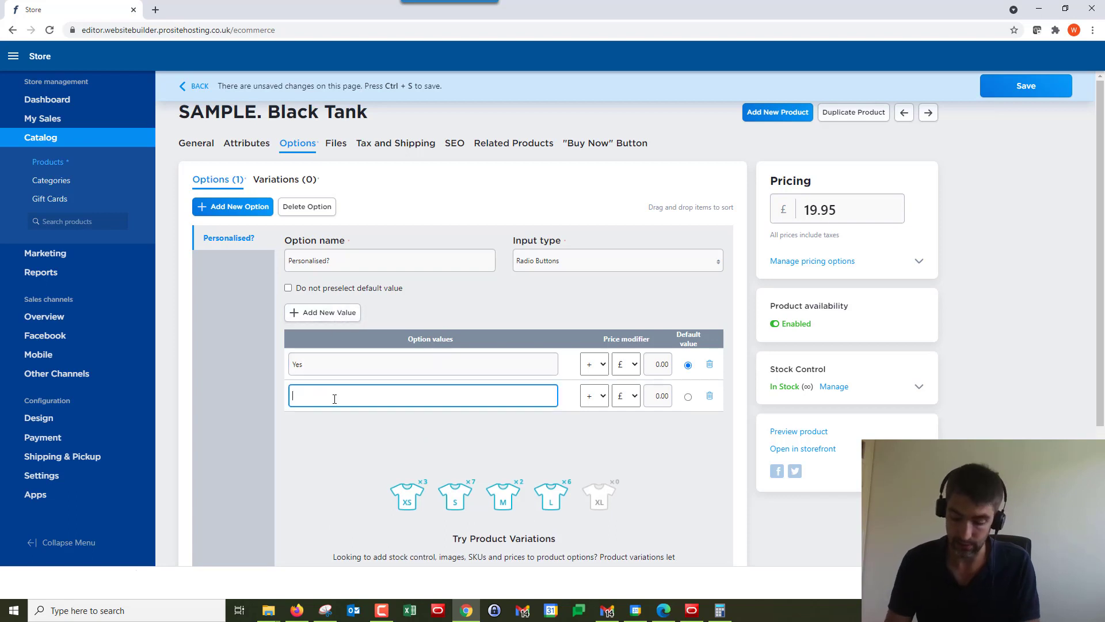
{"action": "type", "text": "No"}
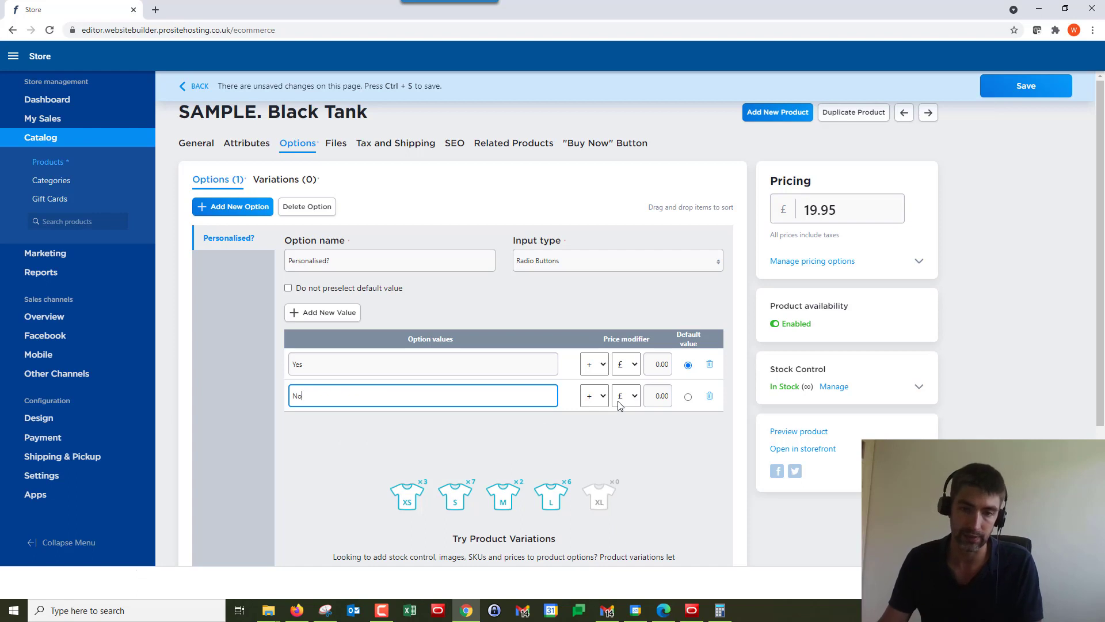
Set the price modifier of the Yes value to +£5.00
{"action": "left_click", "coordinate": [602, 369]}
{"action": "left_click", "coordinate": [602, 369]}
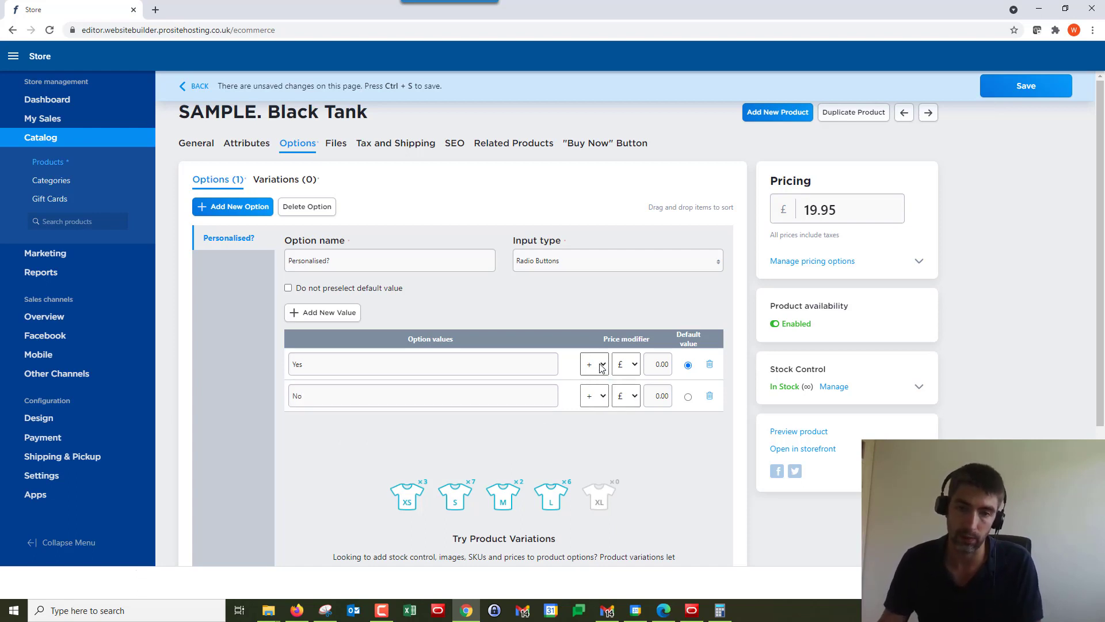
{"action": "left_click", "coordinate": [635, 368]}
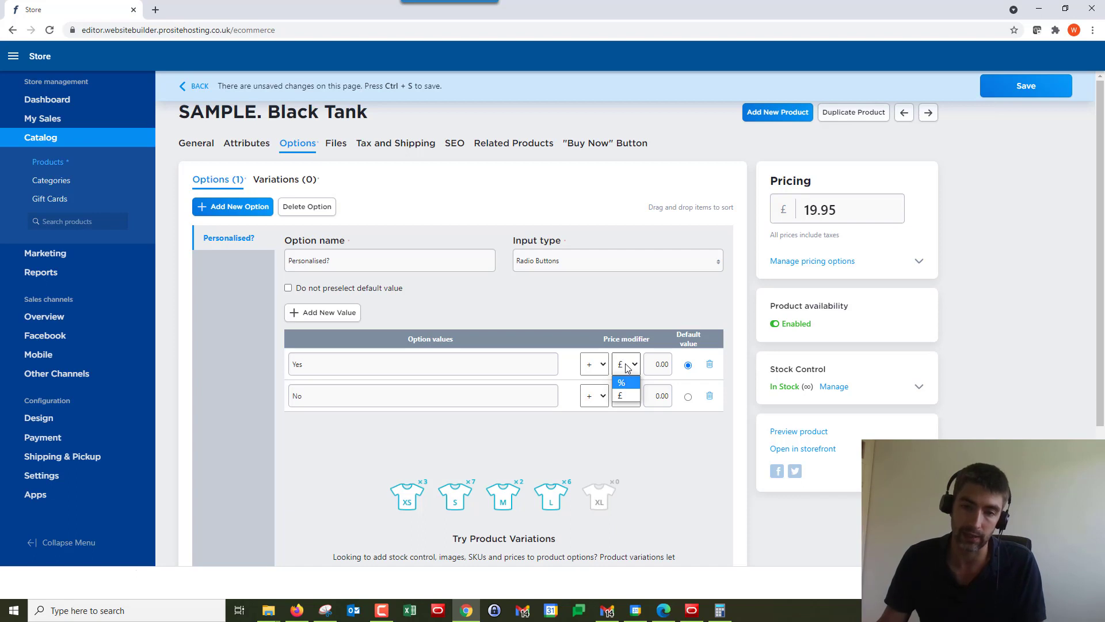
{"action": "left_click", "coordinate": [621, 395]}
{"action": "left_click", "coordinate": [647, 364]}
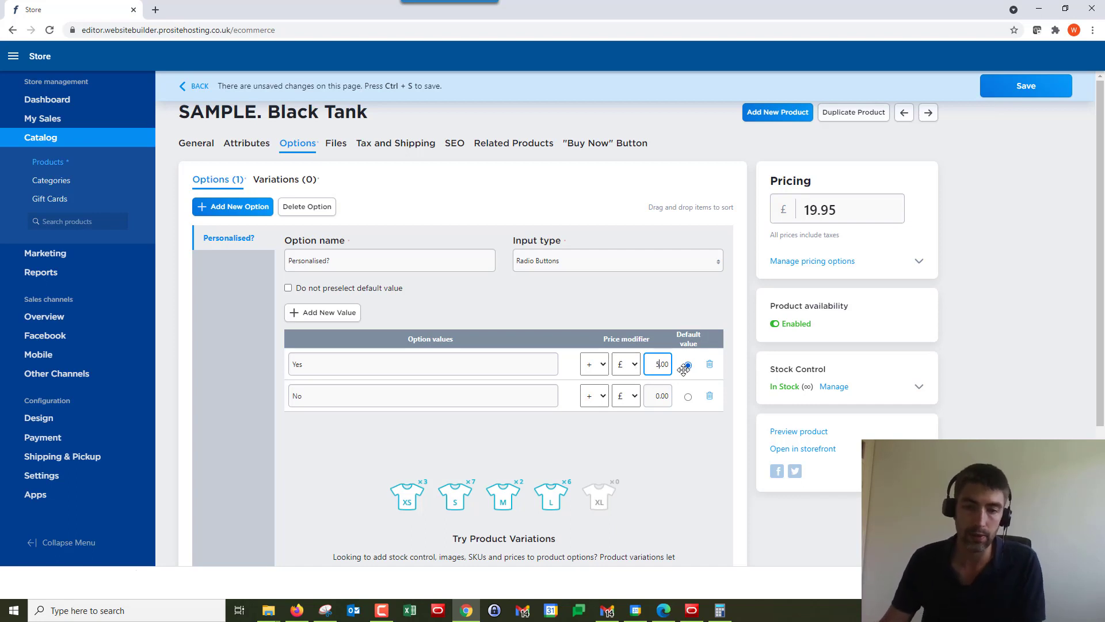
Try the Personalised? option without a preselected default value and choose No in the product preview
{"action": "left_click", "coordinate": [288, 288]}
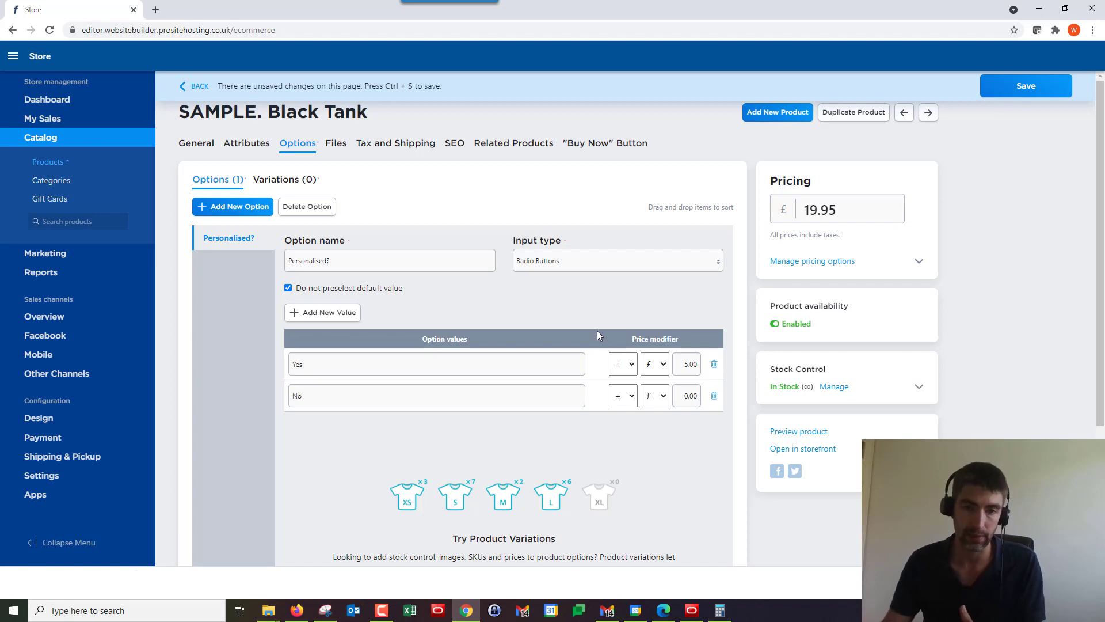
{"action": "left_click", "coordinate": [810, 433]}
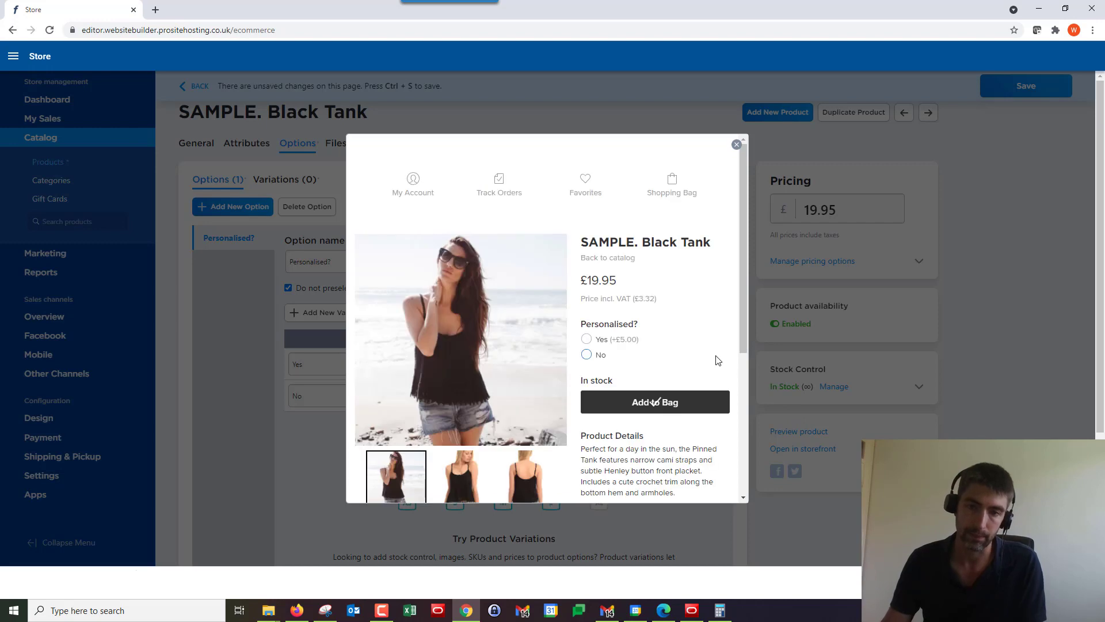
{"action": "left_click", "coordinate": [586, 355]}
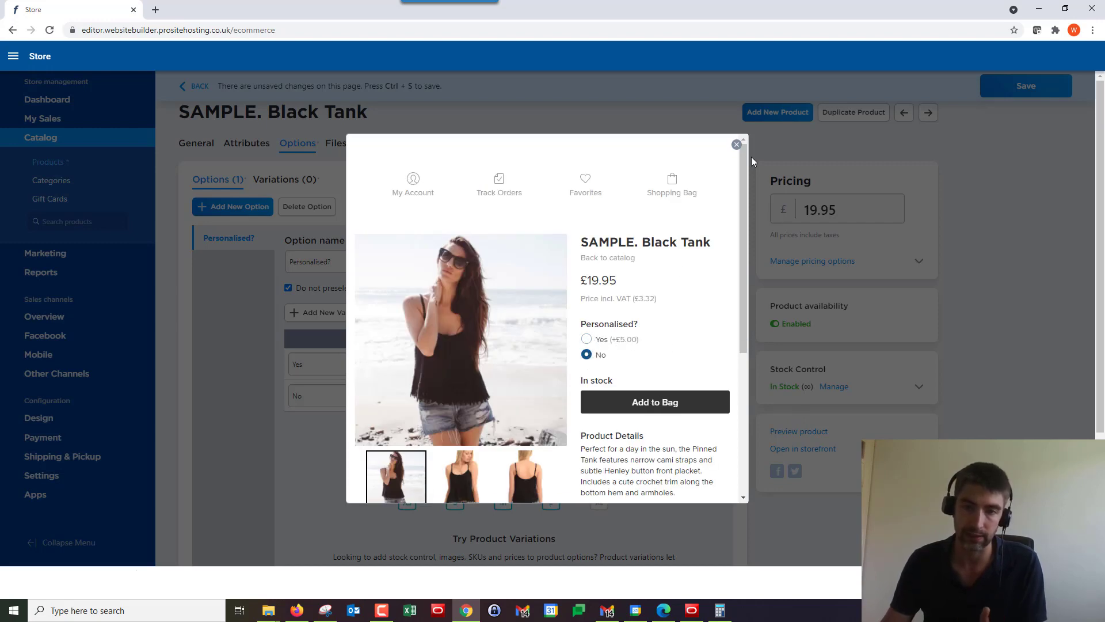
{"action": "left_click", "coordinate": [738, 145]}
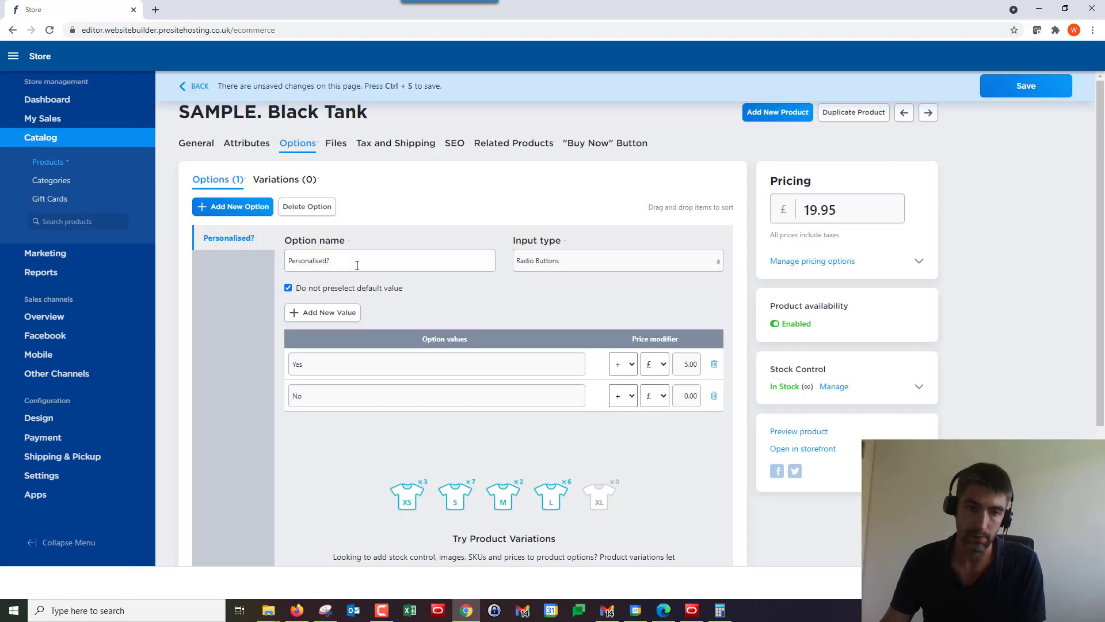
Re-enable a preselected default for the Personalised? option, make No the default value, and check it in the product preview
{"action": "left_click", "coordinate": [300, 291]}
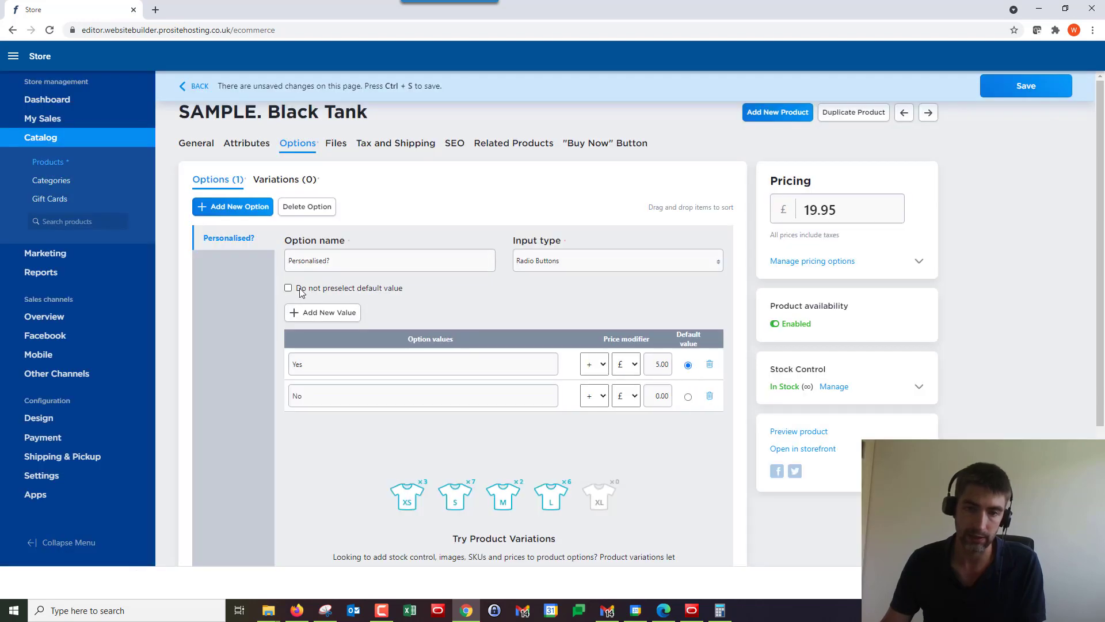
{"action": "left_click", "coordinate": [687, 397]}
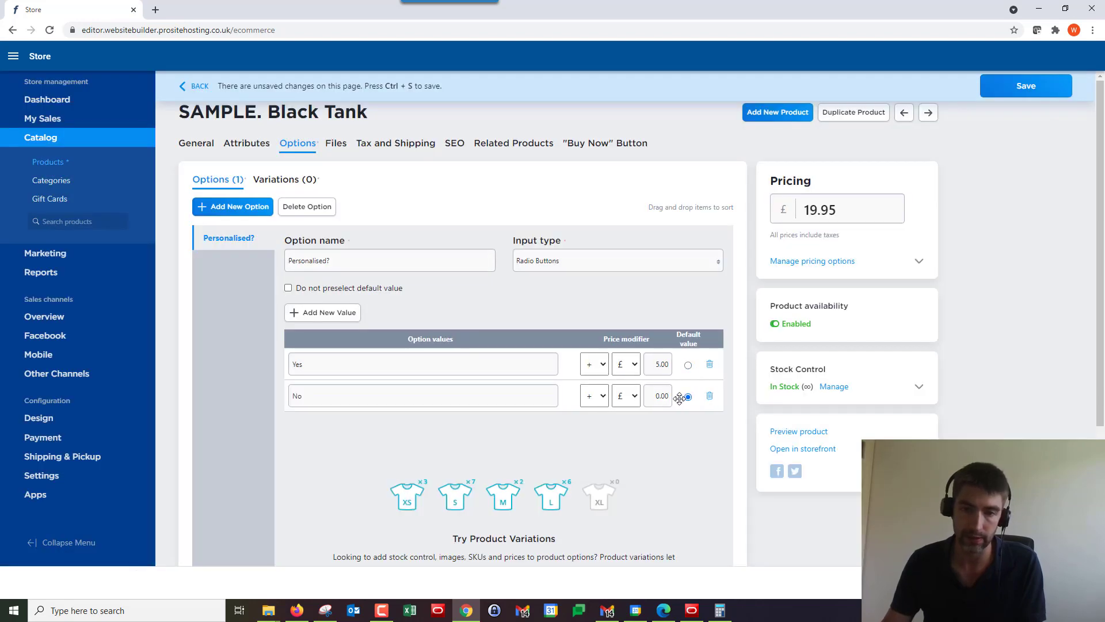
{"action": "left_click", "coordinate": [805, 428]}
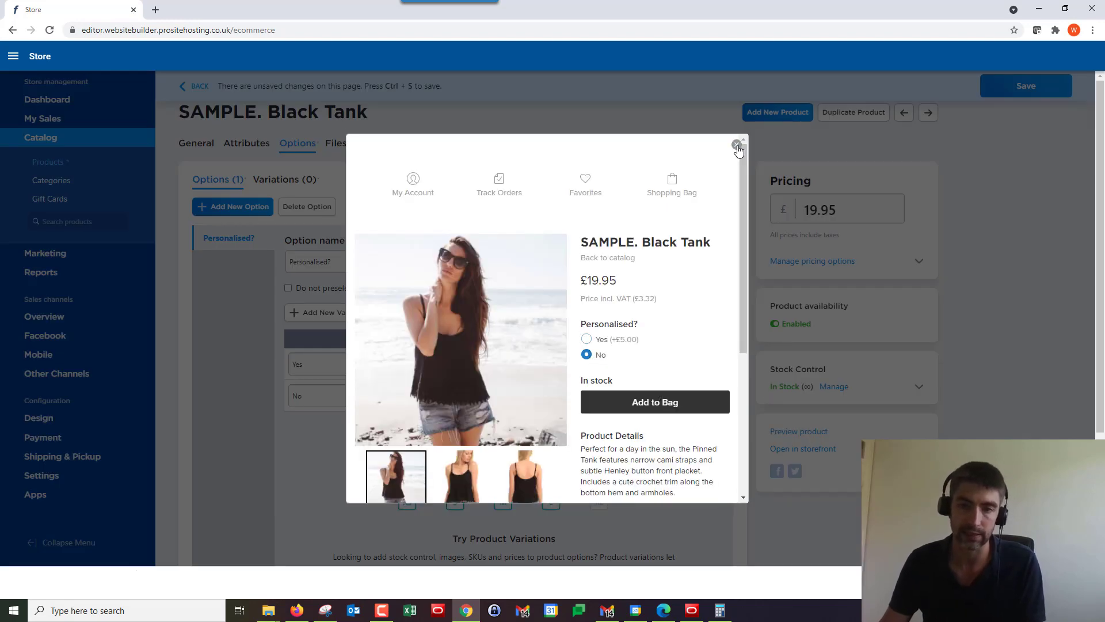
{"action": "left_click", "coordinate": [736, 144]}
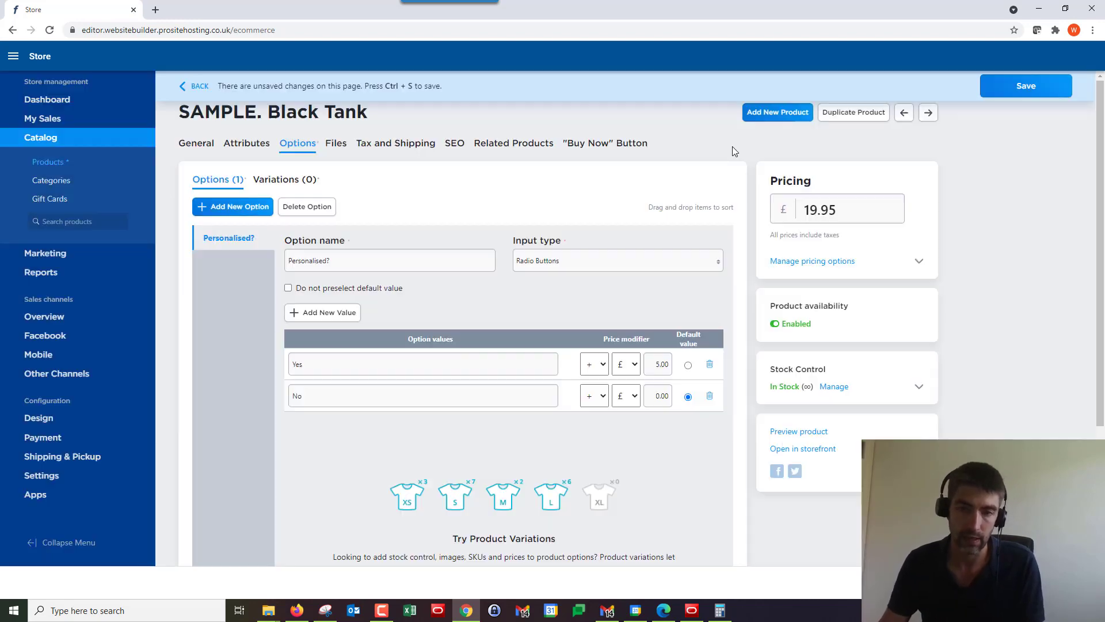
Preview the product with Personalised? set to Yes to check the price change
{"action": "left_click", "coordinate": [818, 432]}
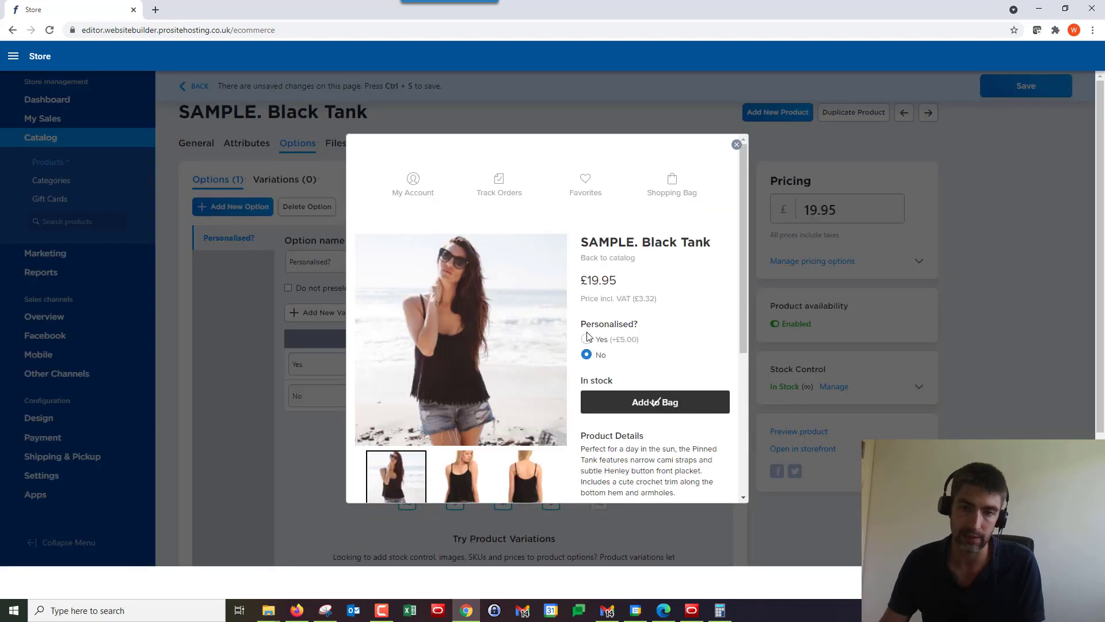
{"action": "left_click", "coordinate": [586, 340]}
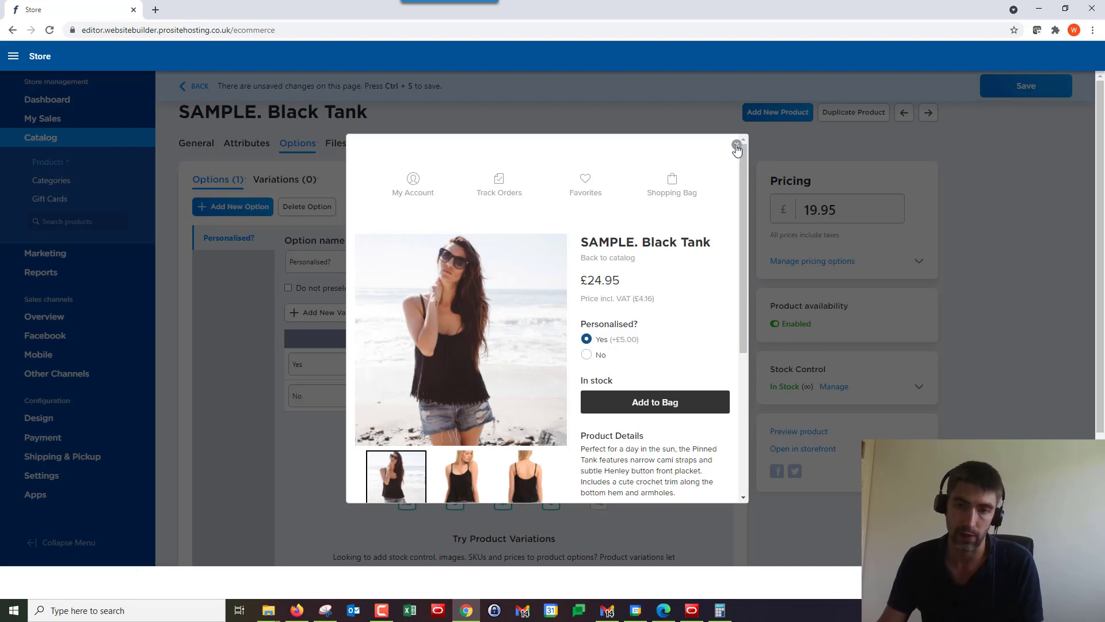
{"action": "left_click", "coordinate": [737, 144]}
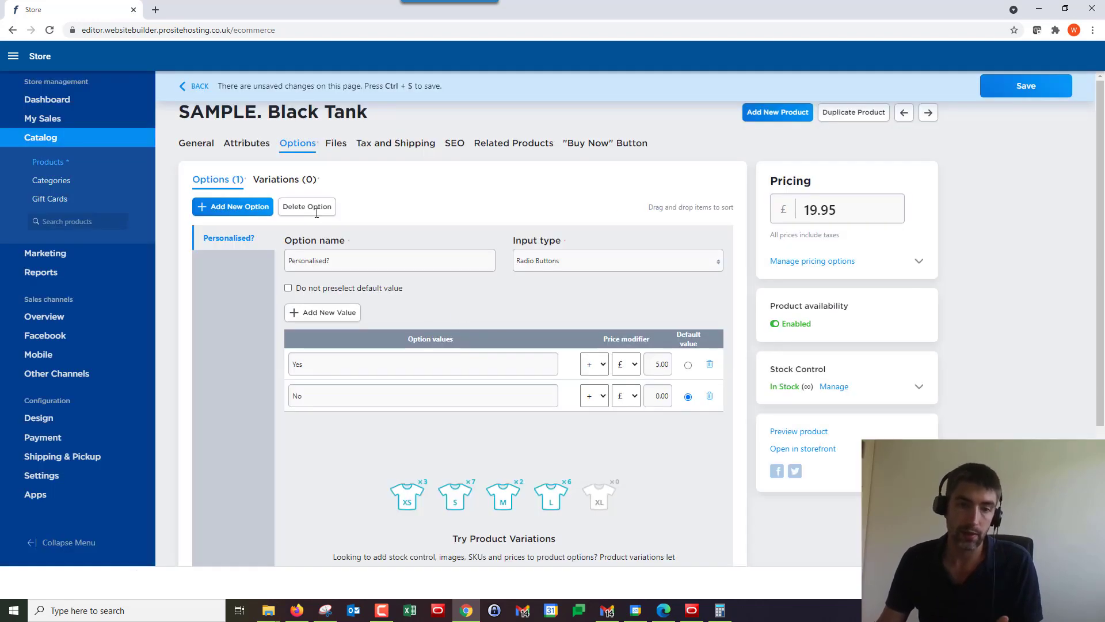
Add a second, non-required option named "Enter the text" with the Text Field input type, and preview the product
{"action": "left_click", "coordinate": [240, 208]}
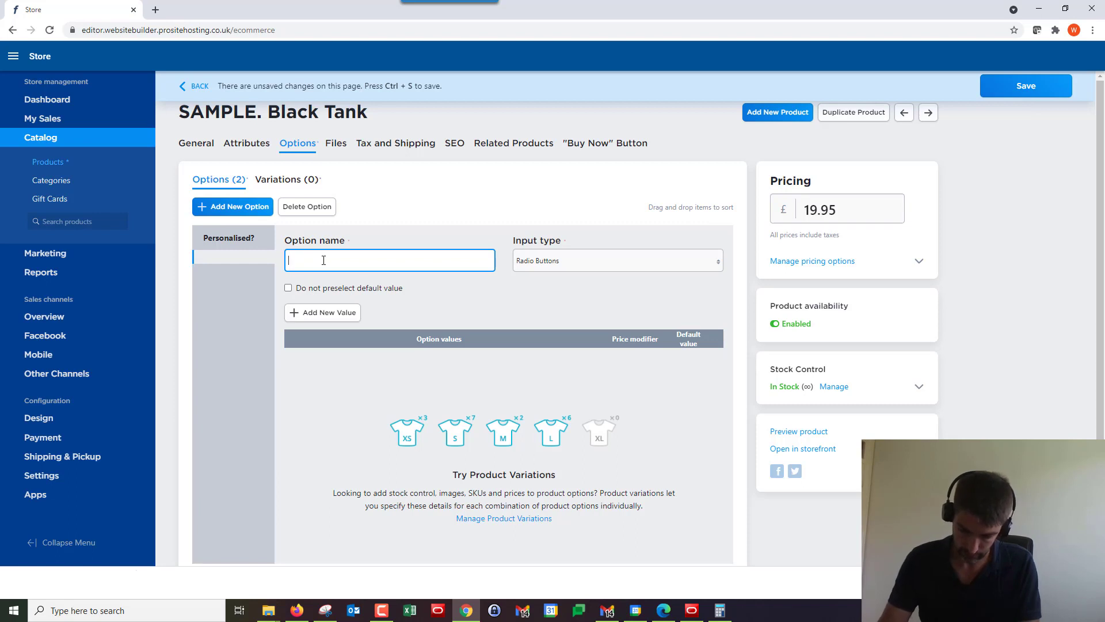
{"action": "type", "text": "Enter the text"}
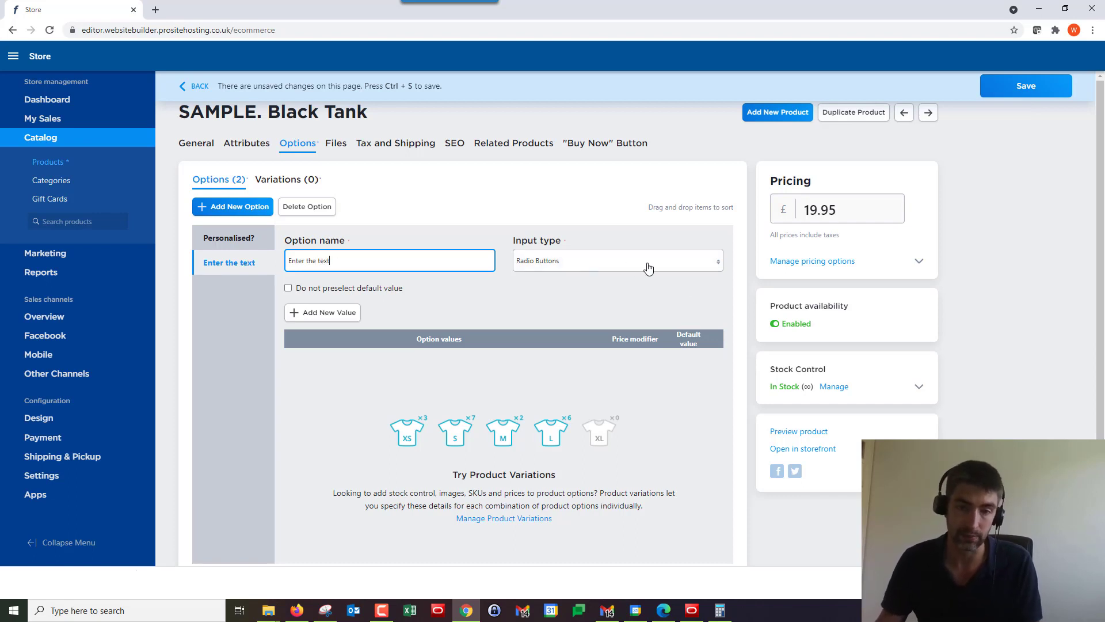
{"action": "left_click", "coordinate": [629, 261]}
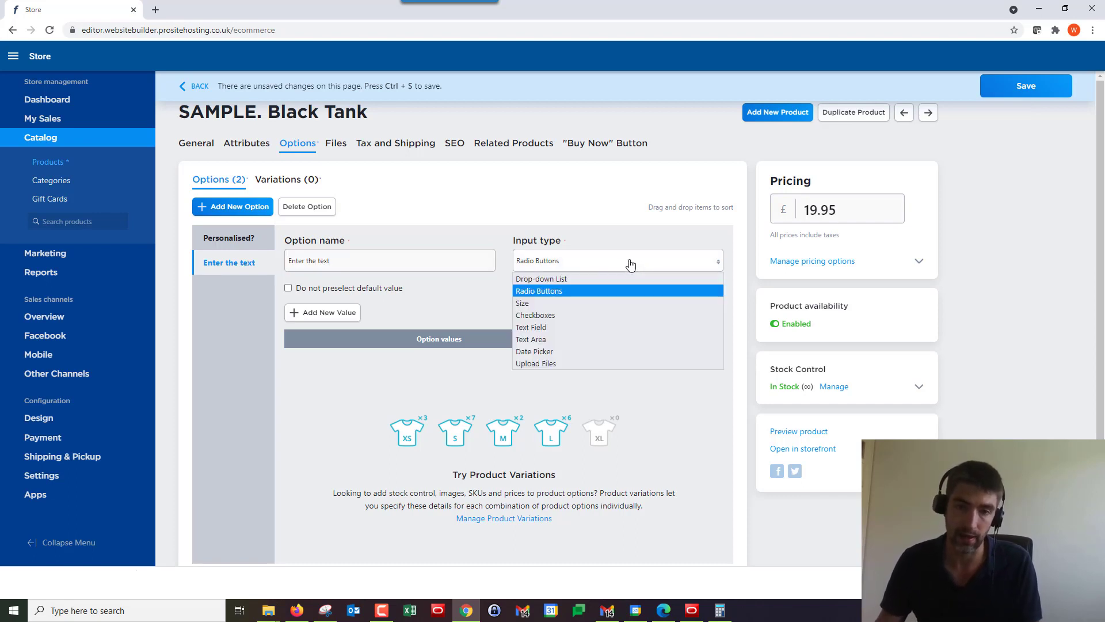
{"action": "left_click", "coordinate": [553, 327]}
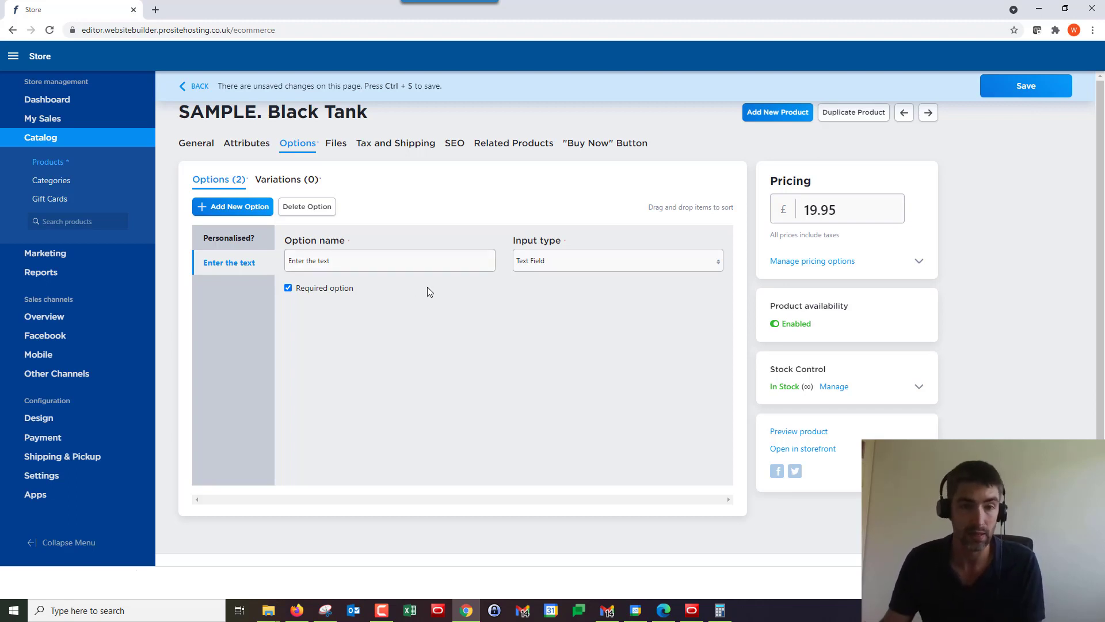
{"action": "left_click", "coordinate": [294, 290]}
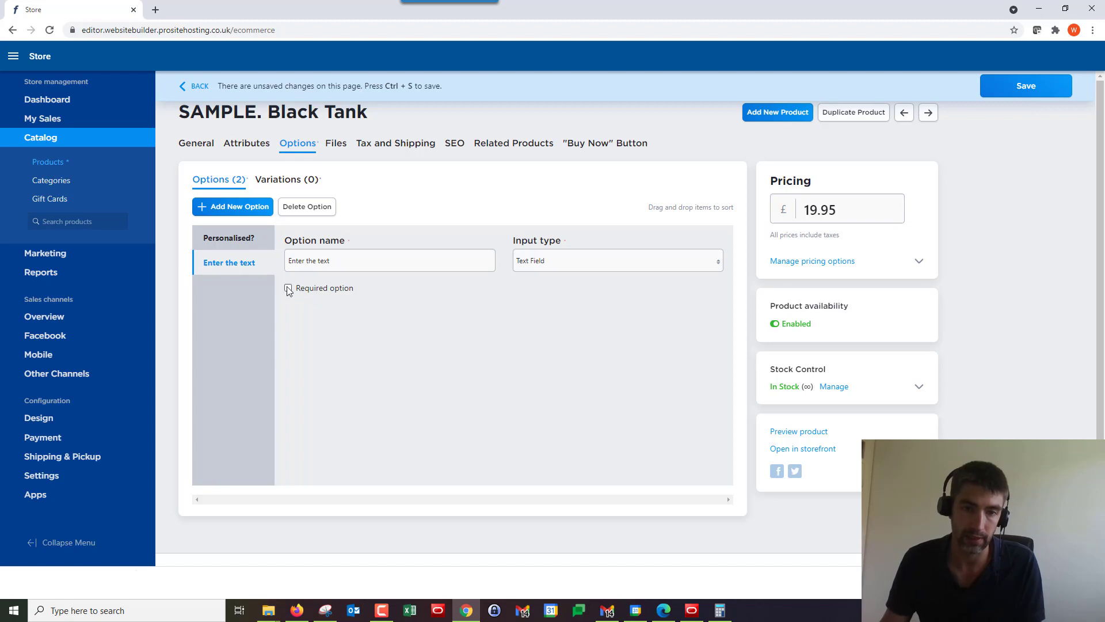
{"action": "left_click", "coordinate": [792, 433]}
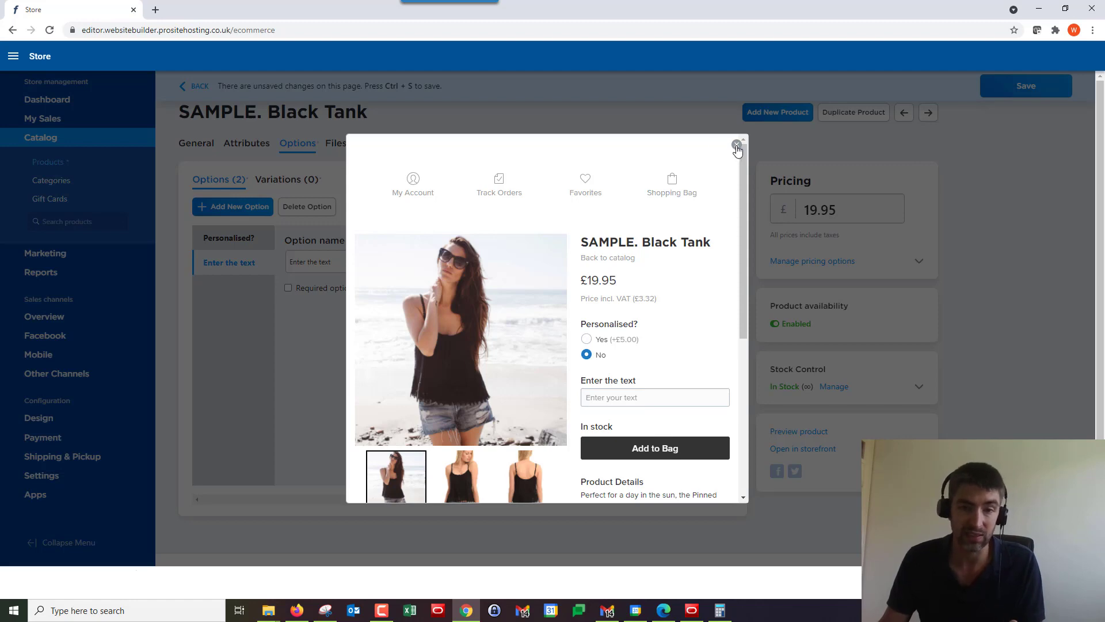
Close the preview and add a third option with the Size input type and the values S, M and L
{"action": "left_click", "coordinate": [737, 146]}
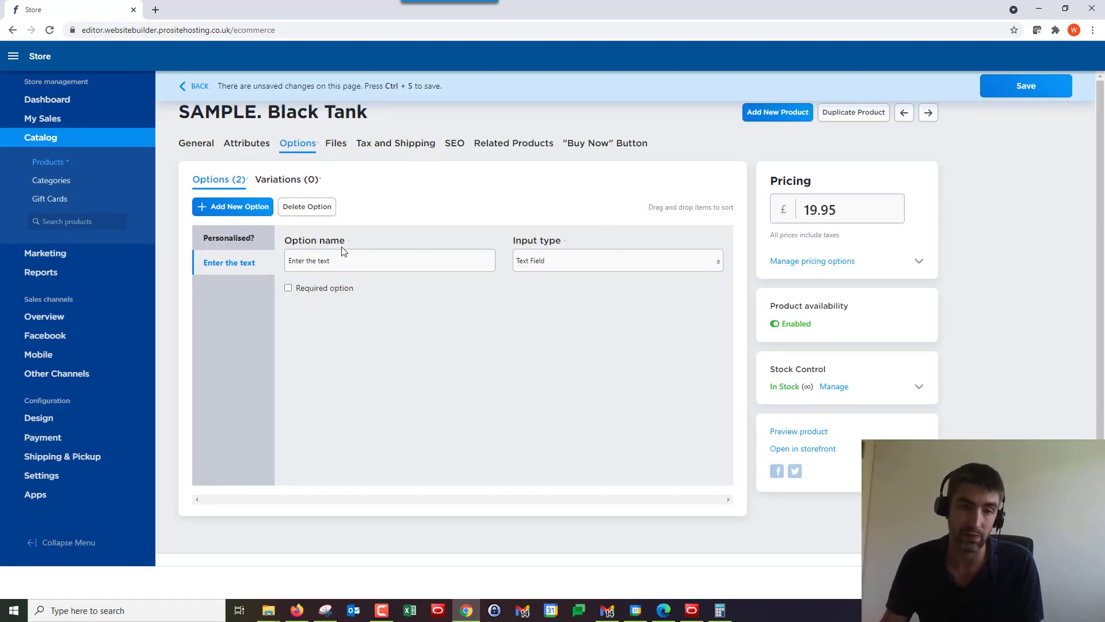
{"action": "left_click", "coordinate": [225, 208]}
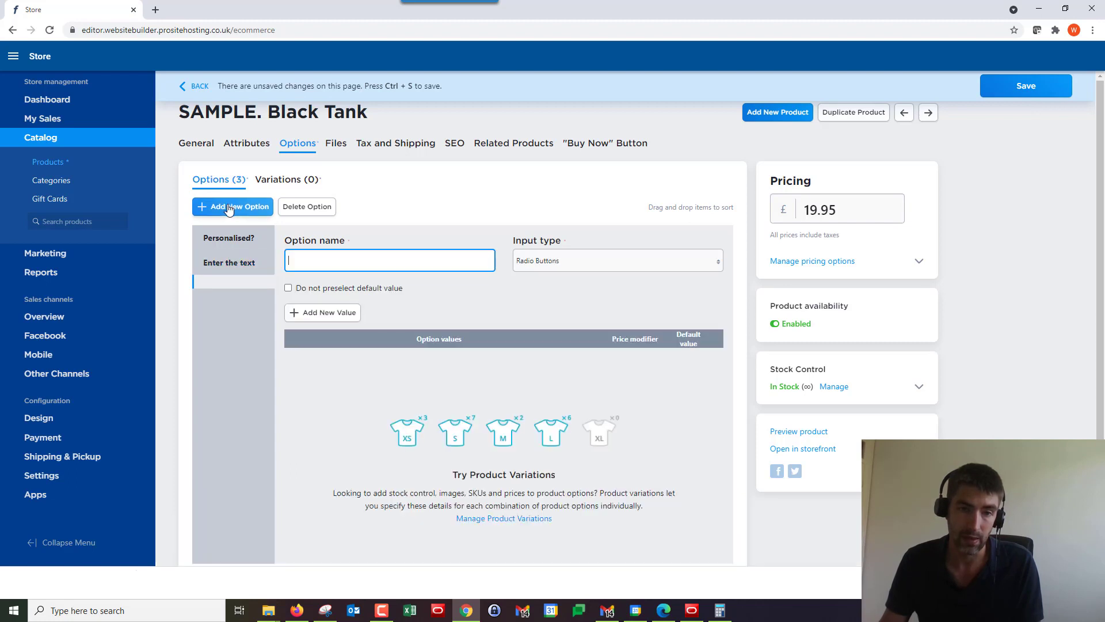
{"action": "left_click", "coordinate": [568, 270]}
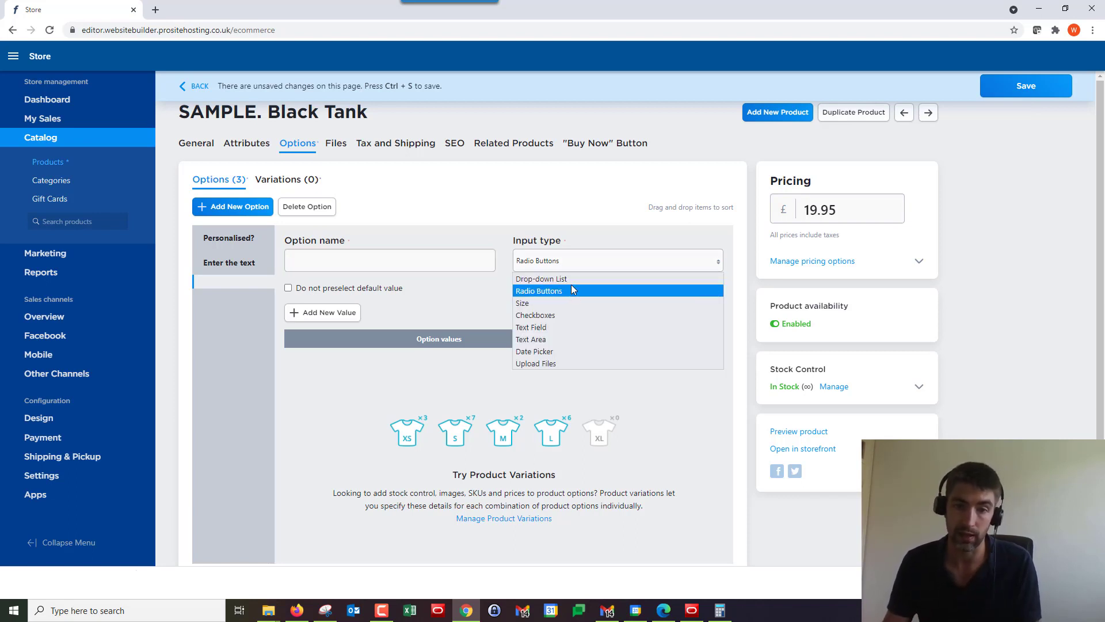
{"action": "left_click", "coordinate": [544, 301]}
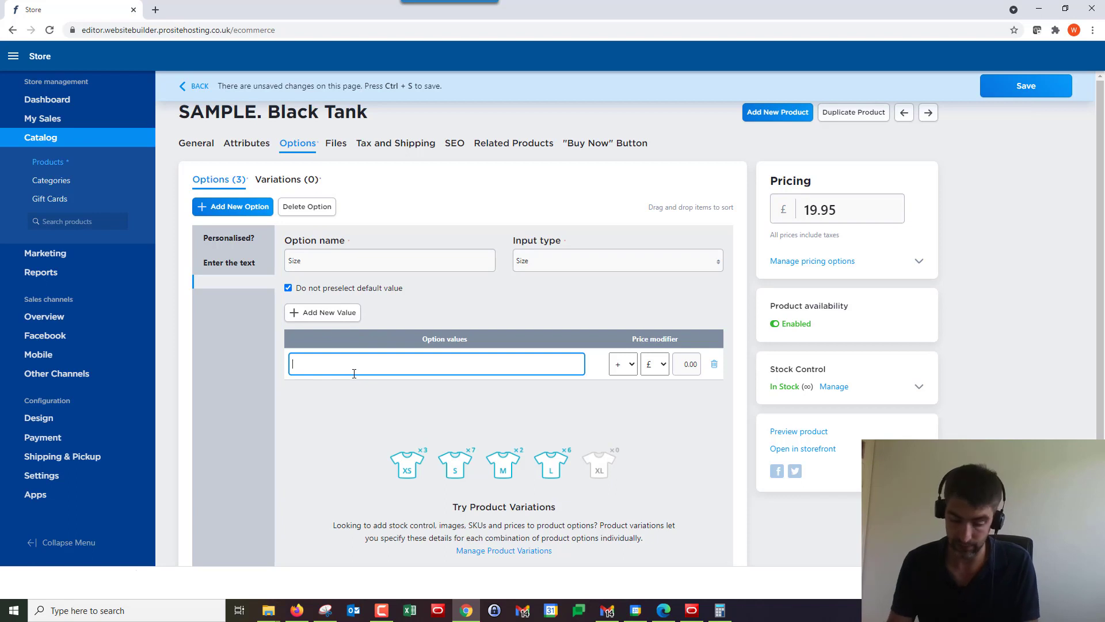
{"action": "left_click", "coordinate": [351, 312]}
{"action": "type", "text": "M"}
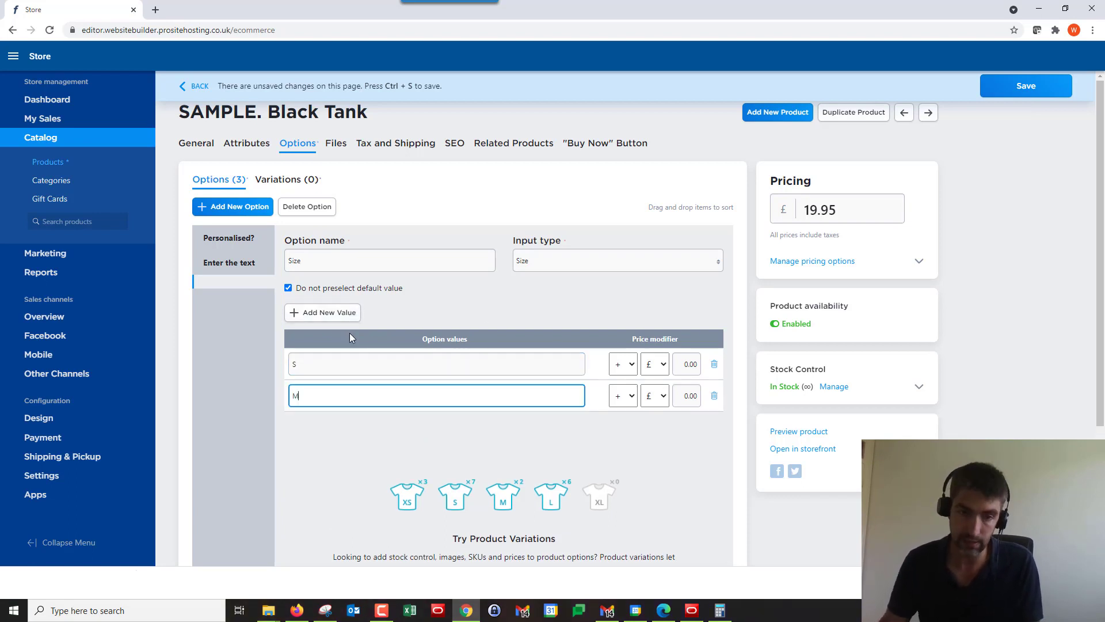
{"action": "left_click", "coordinate": [348, 314]}
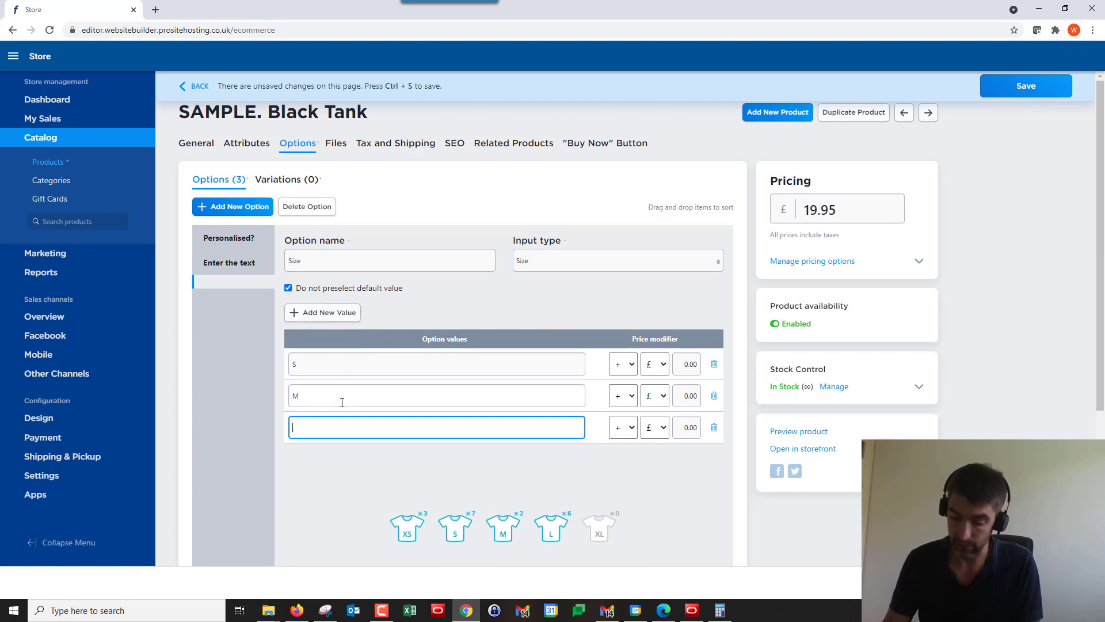
Set the price modifiers of the Size option to minus £1.00 for S and plus £1.00 for L
{"action": "left_click", "coordinate": [633, 366]}
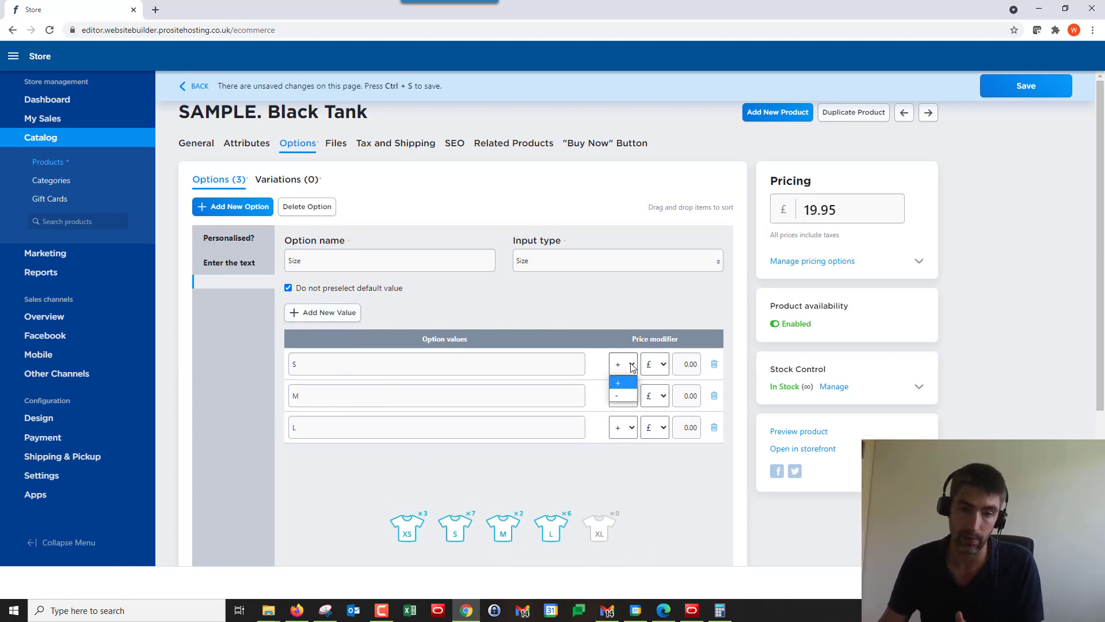
{"action": "left_click", "coordinate": [624, 397]}
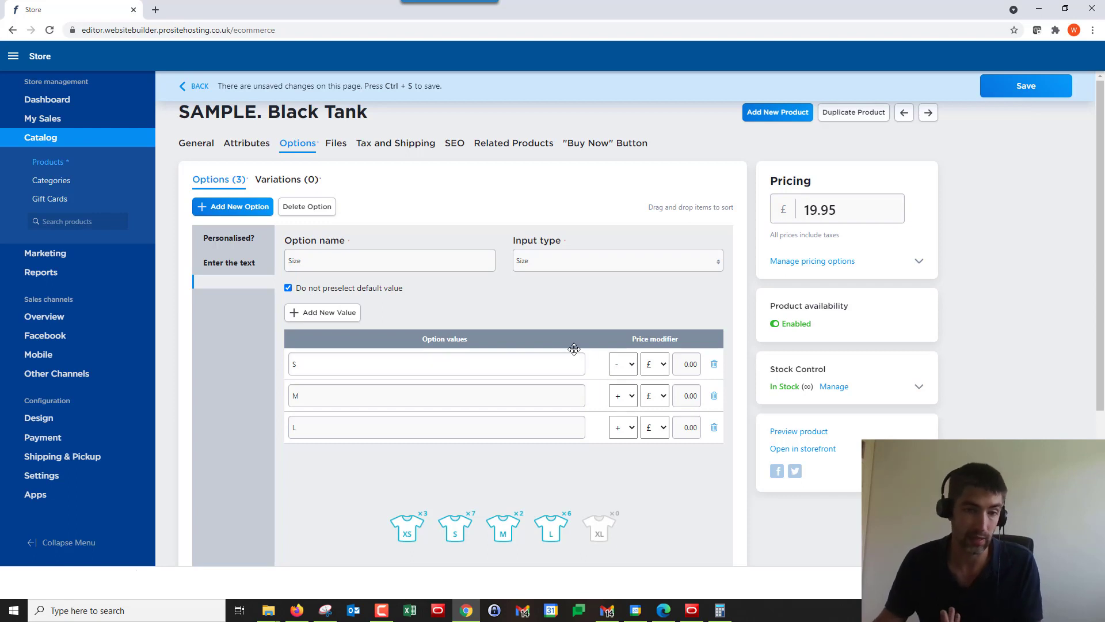
{"action": "left_click", "coordinate": [685, 365]}
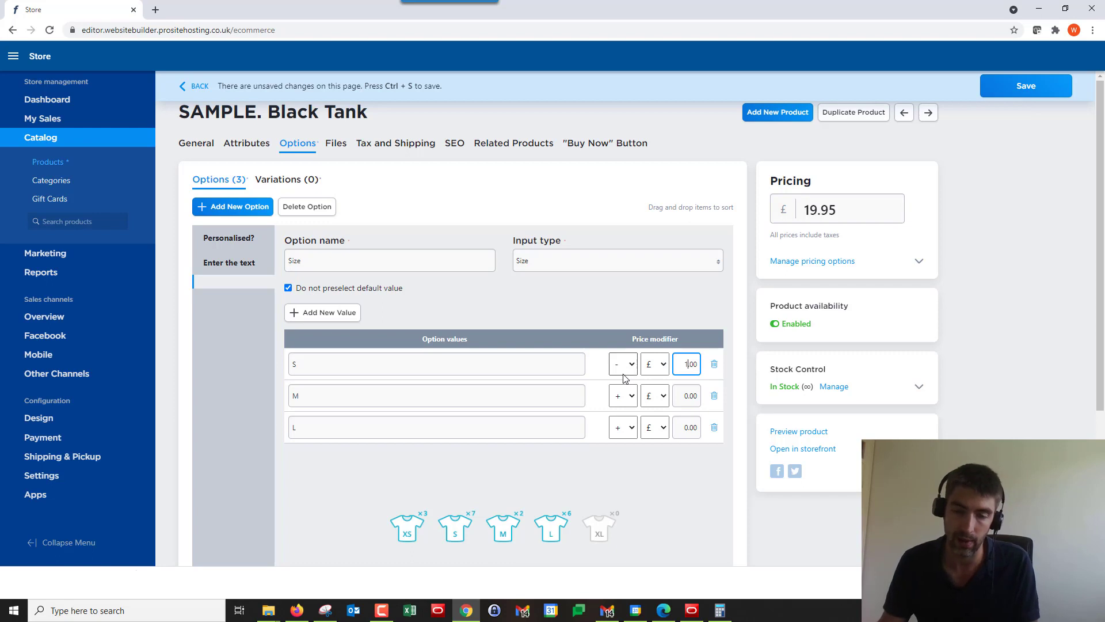
{"action": "left_click", "coordinate": [687, 428]}
{"action": "key", "text": "Delete"}
{"action": "type", "text": "1"}
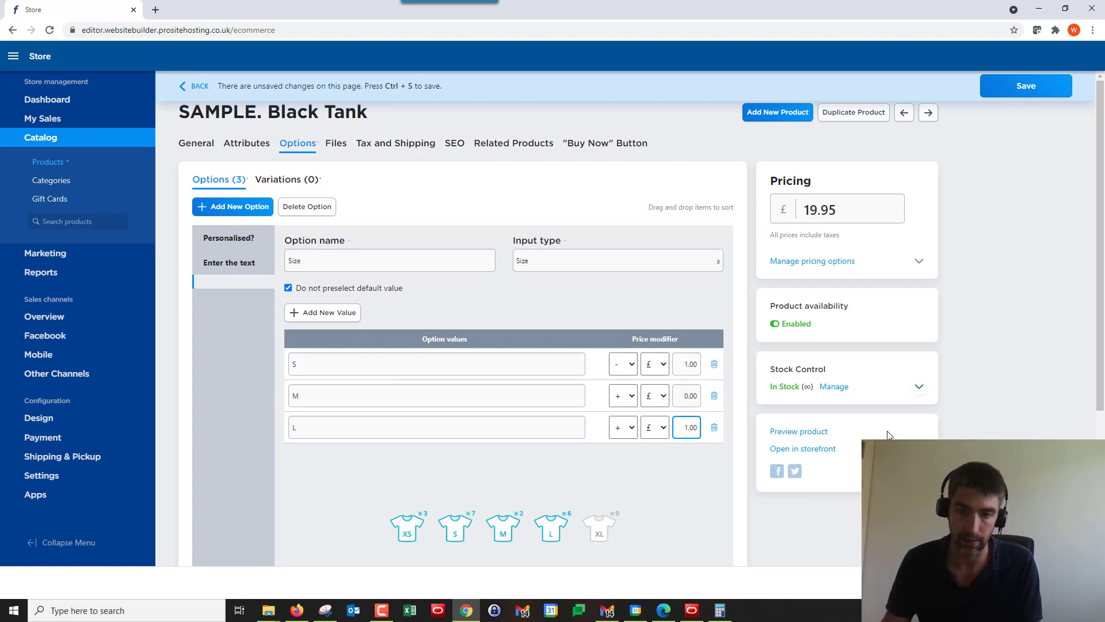
Preview the product and switch between sizes S and L to check how the price changes
{"action": "left_click", "coordinate": [803, 436]}
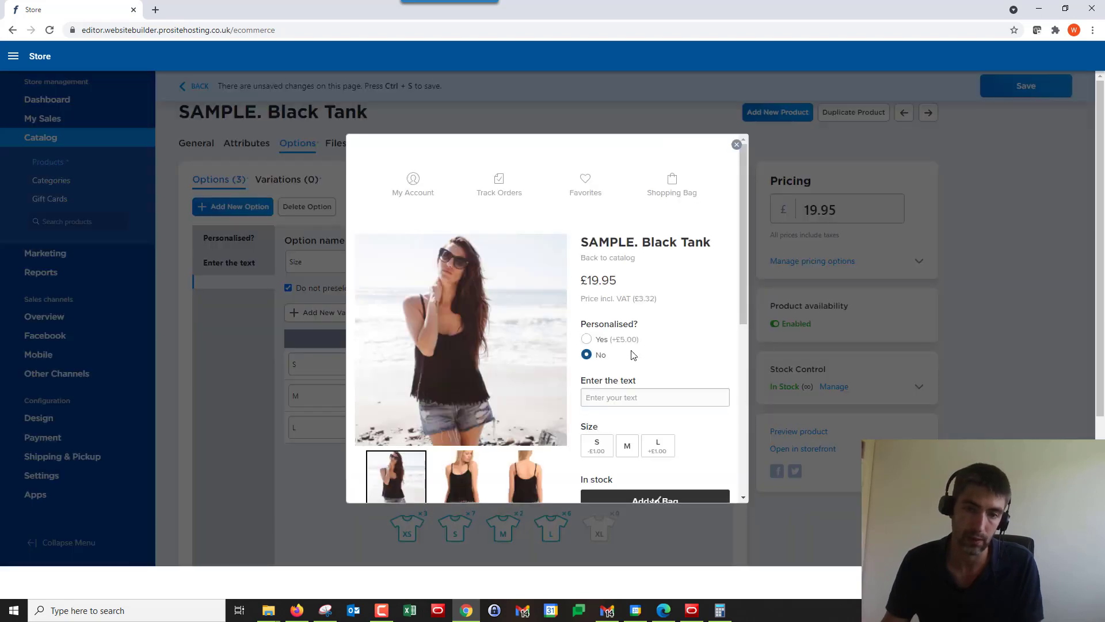
{"action": "scroll", "coordinate": [628, 349], "scroll_direction": "down", "scroll_amount": 1}
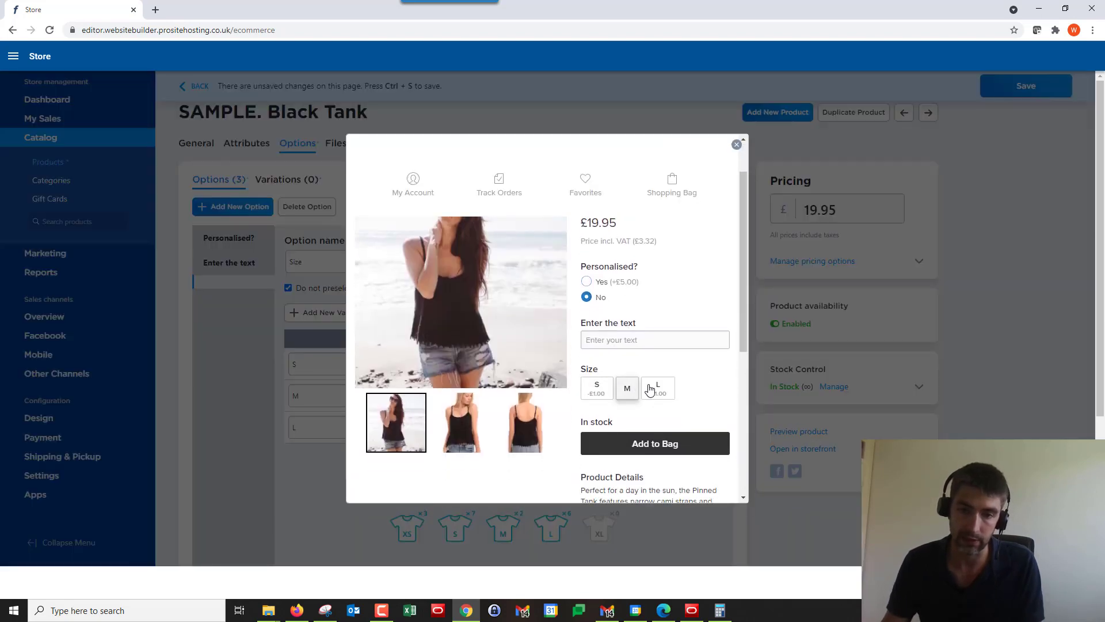
{"action": "left_click", "coordinate": [591, 397]}
{"action": "left_click", "coordinate": [656, 394]}
{"action": "left_click", "coordinate": [598, 396]}
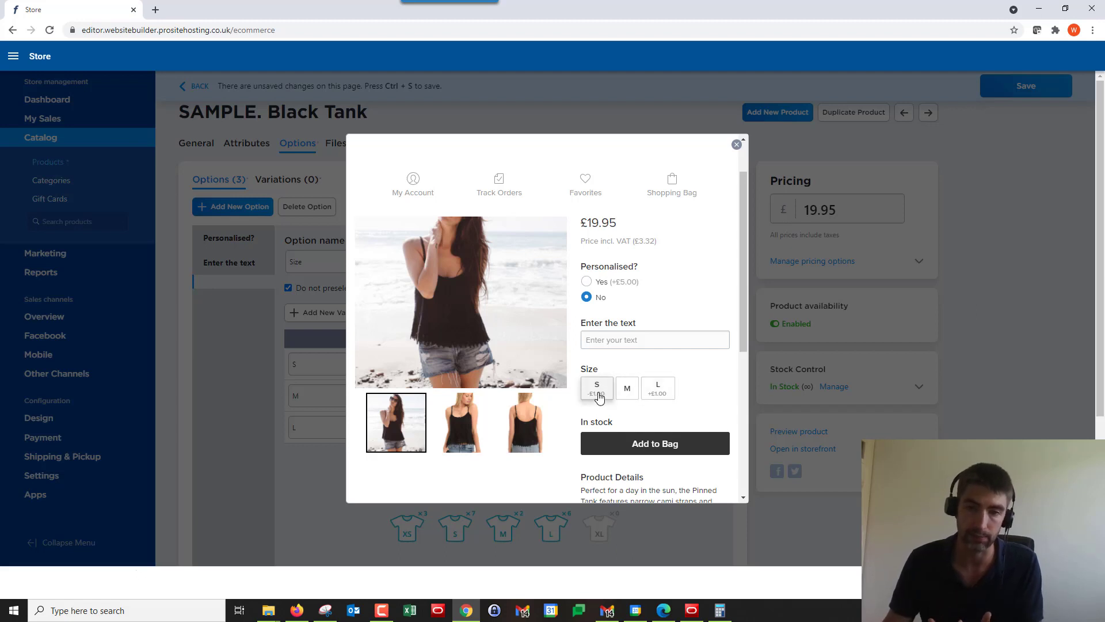
{"action": "left_click", "coordinate": [659, 388]}
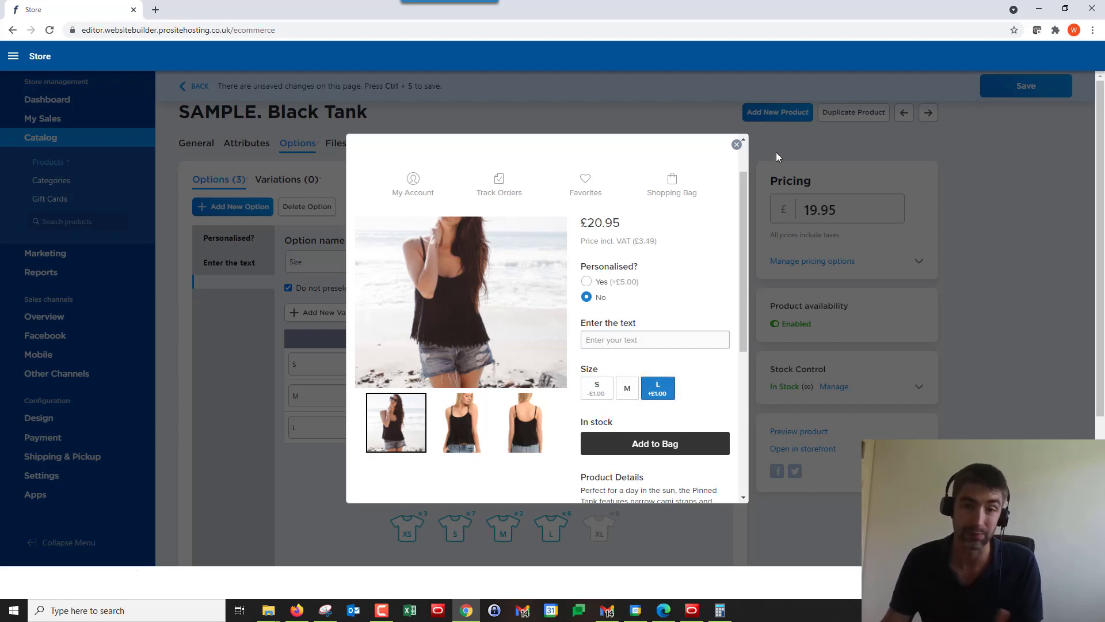
{"action": "left_click", "coordinate": [736, 145]}
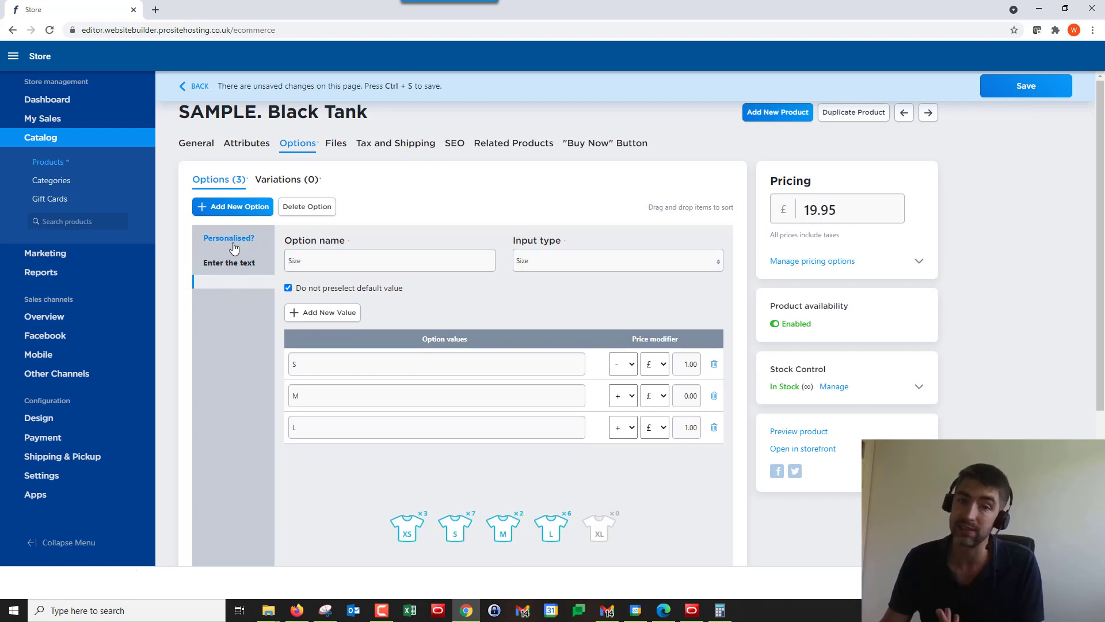
Move the Size option above Personalised? in the options list, check the order in the product preview, and save the product
{"action": "left_click_drag", "start_coordinate": [225, 280], "coordinate": [233, 259]}
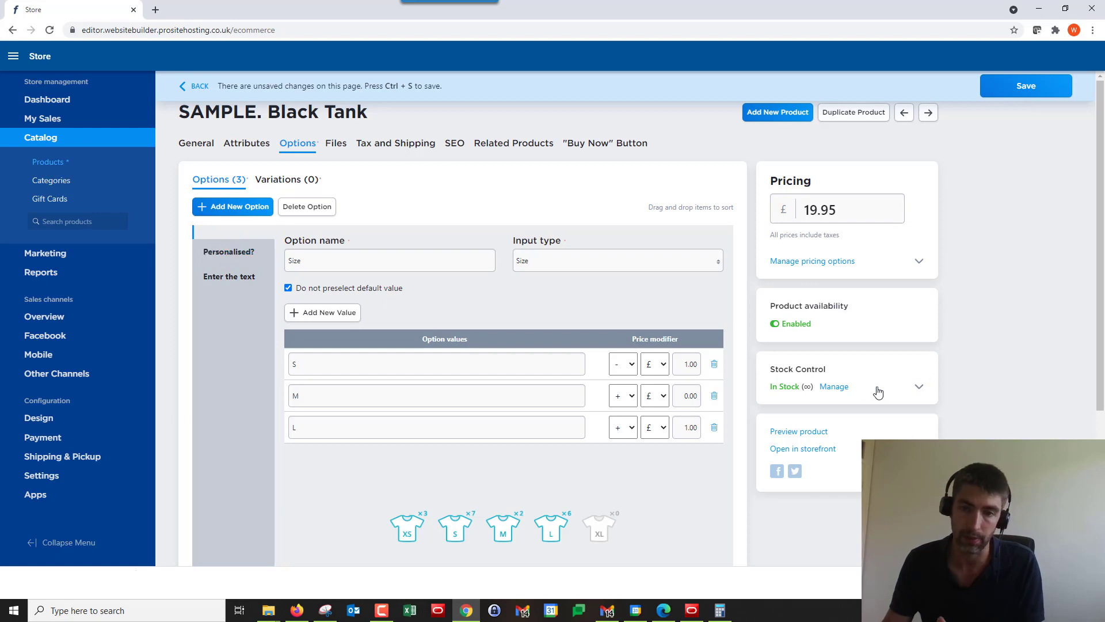
{"action": "left_click", "coordinate": [811, 433]}
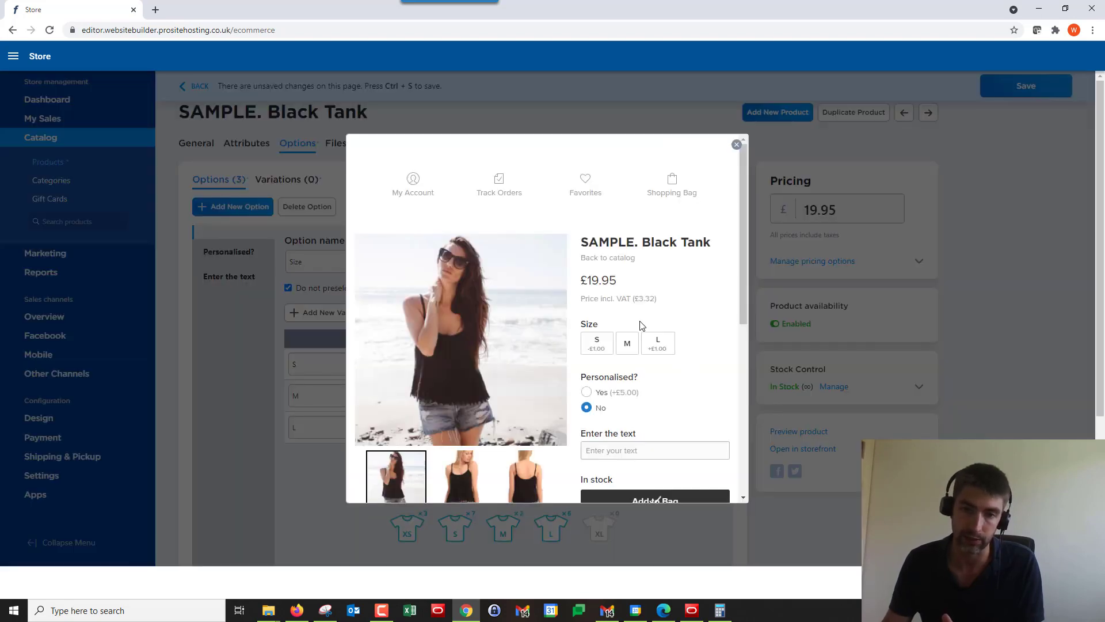
{"action": "left_click", "coordinate": [738, 145]}
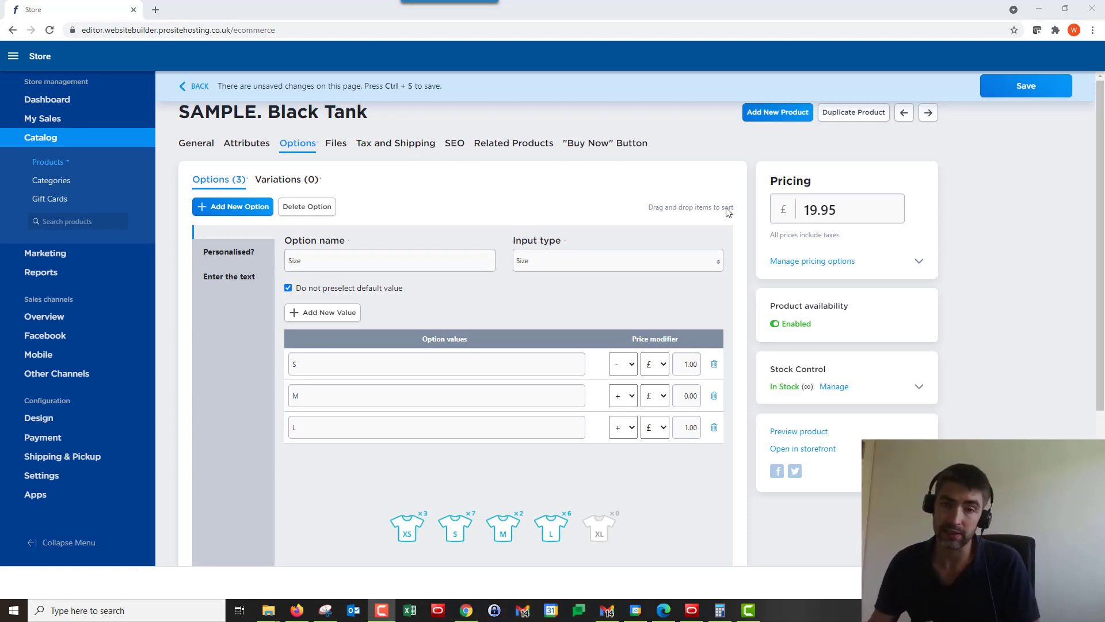
{"action": "left_click", "coordinate": [1025, 88]}
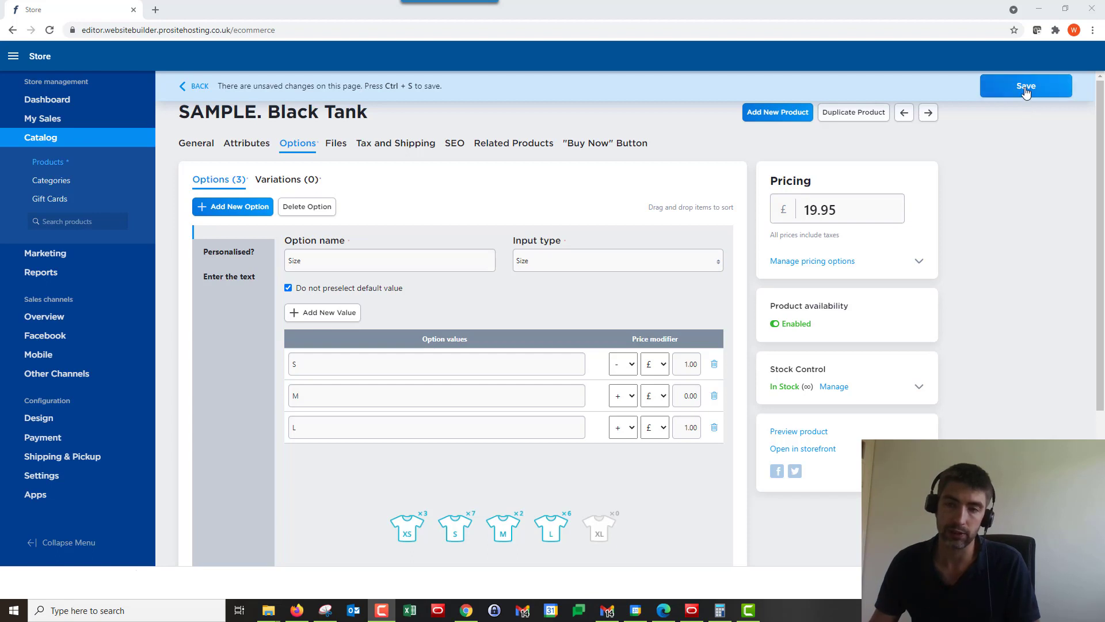